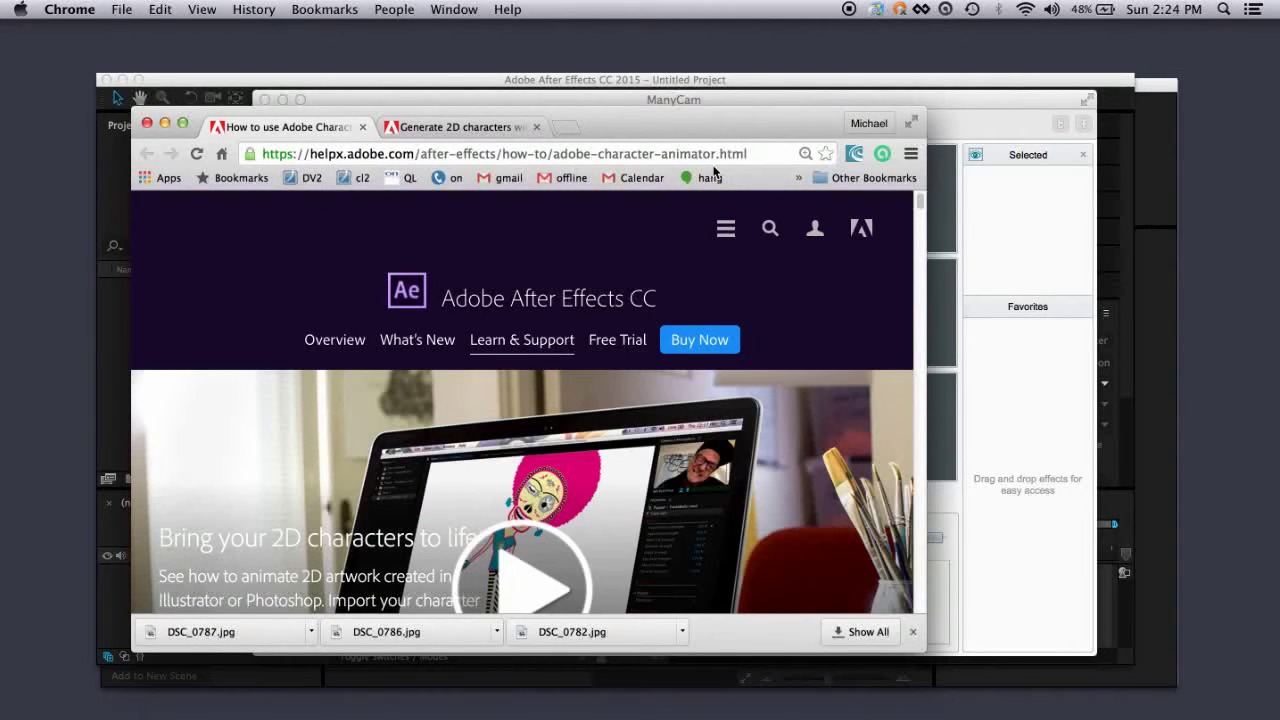
Switch to Finder and open test.mov from the video2ch folder for a look, closing the movie window after viewing
key("cmd+Tab")
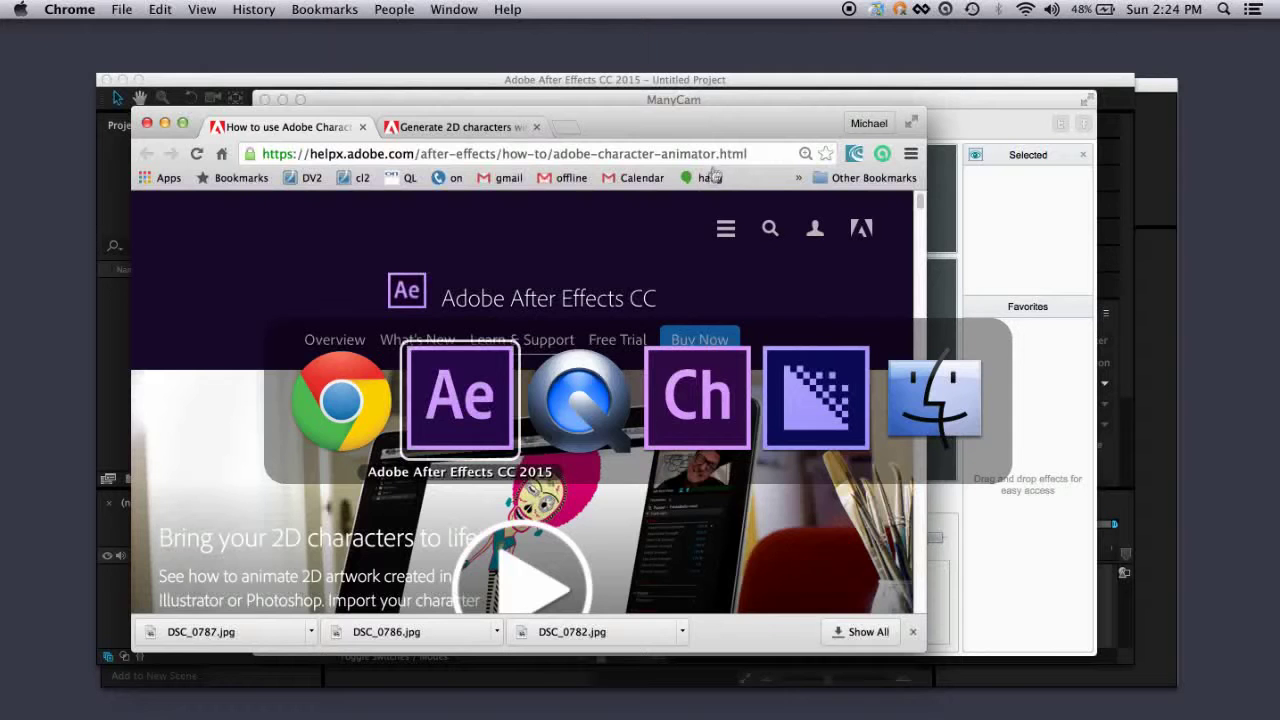
left_click(925, 415)
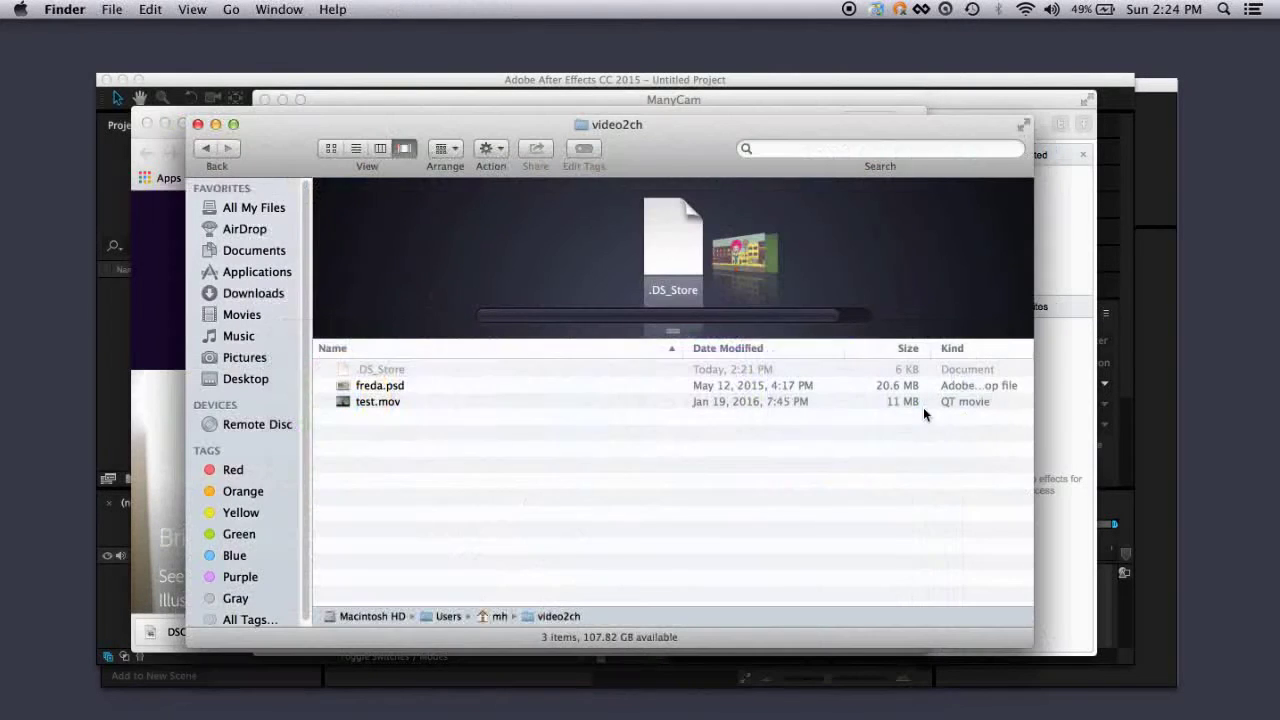
double_click(344, 402)
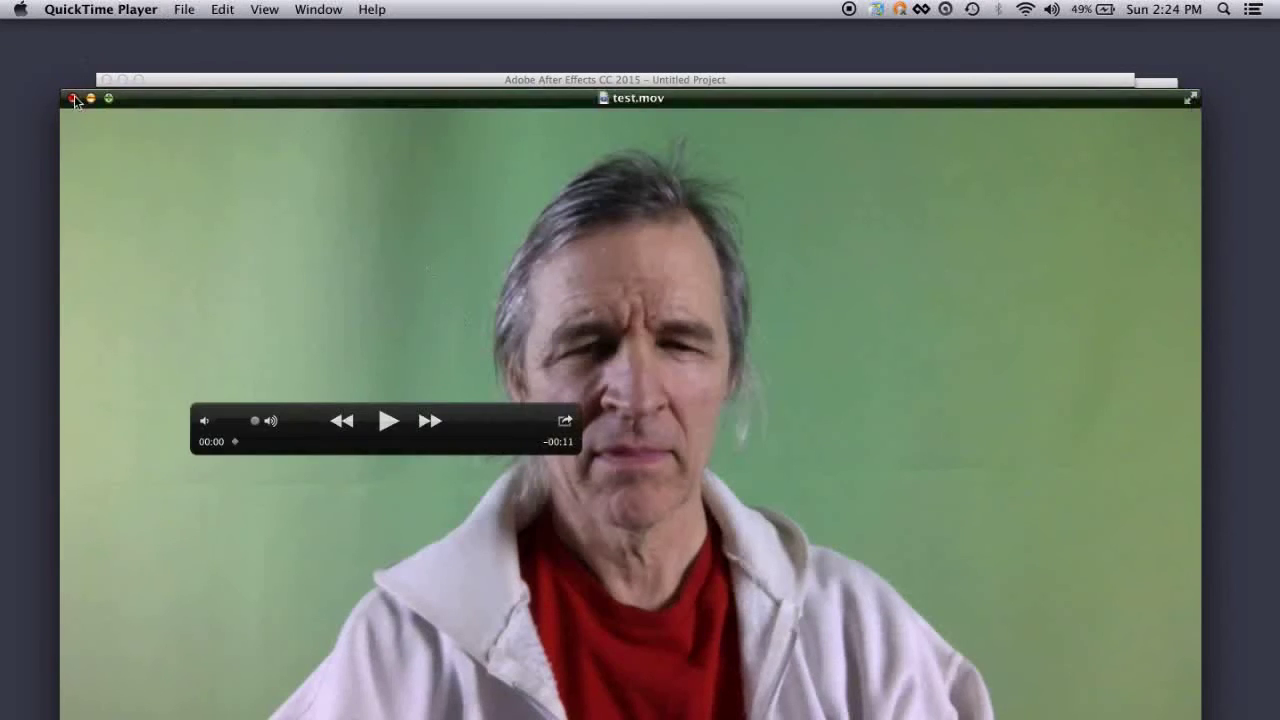
left_click(72, 97)
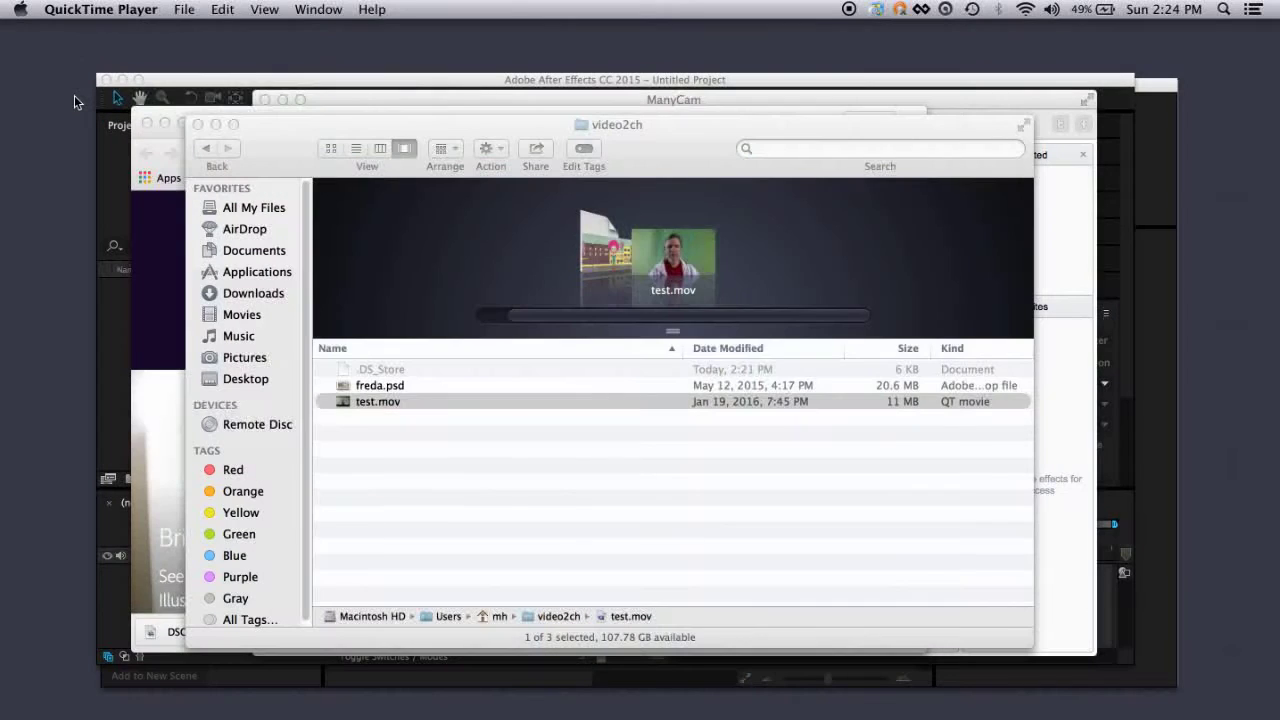
Switch to Character Animator and create a new project named Character Animator Project 7 in the video2ch folder
key("super+Tab")
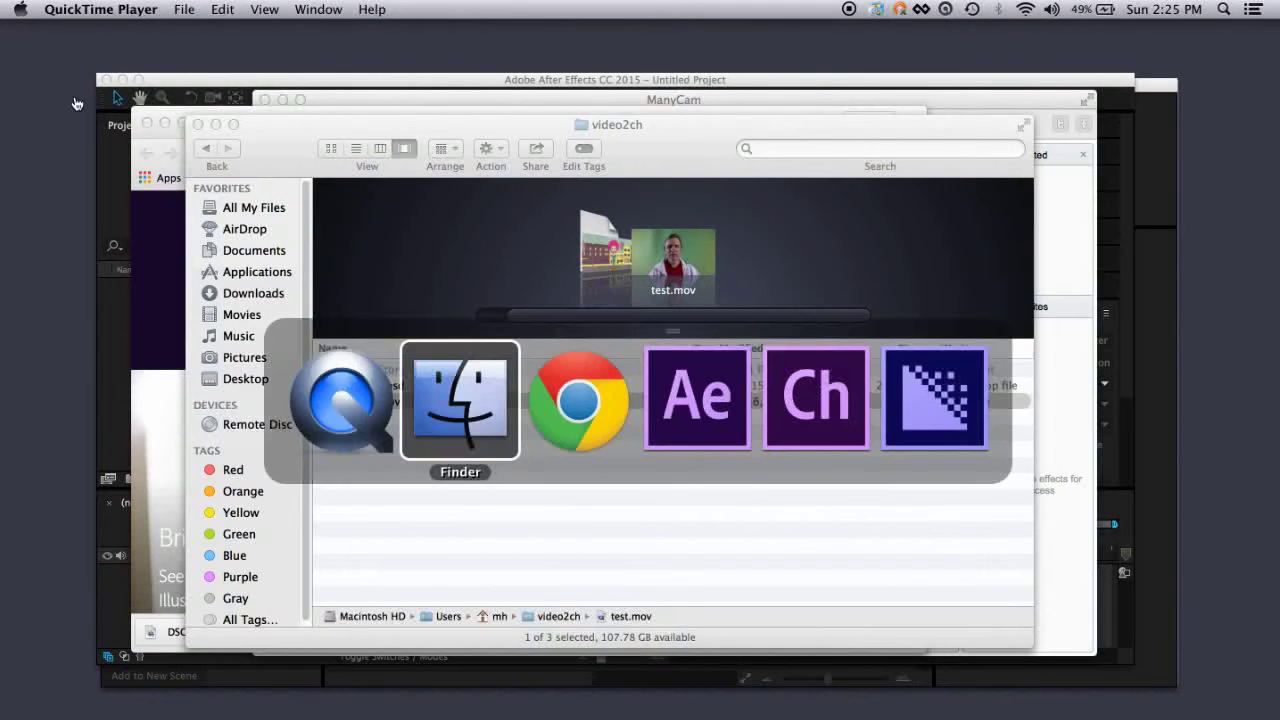
left_click(781, 397)
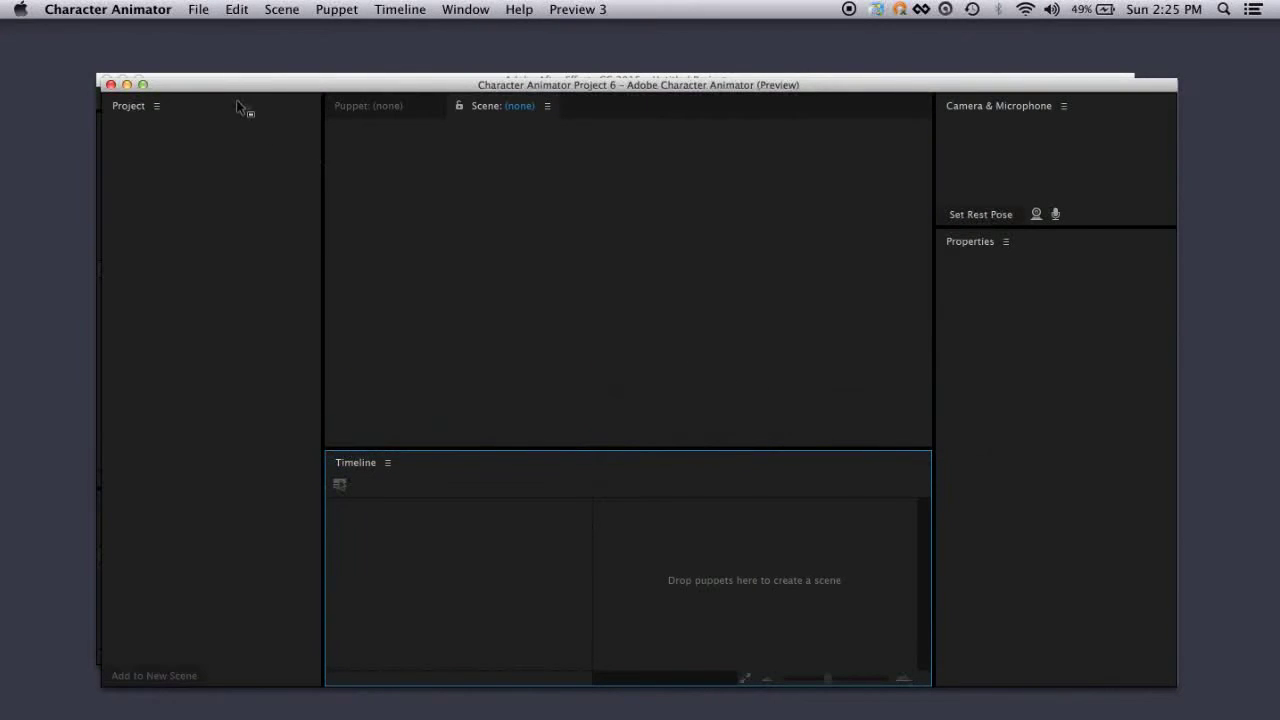
left_click(197, 12)
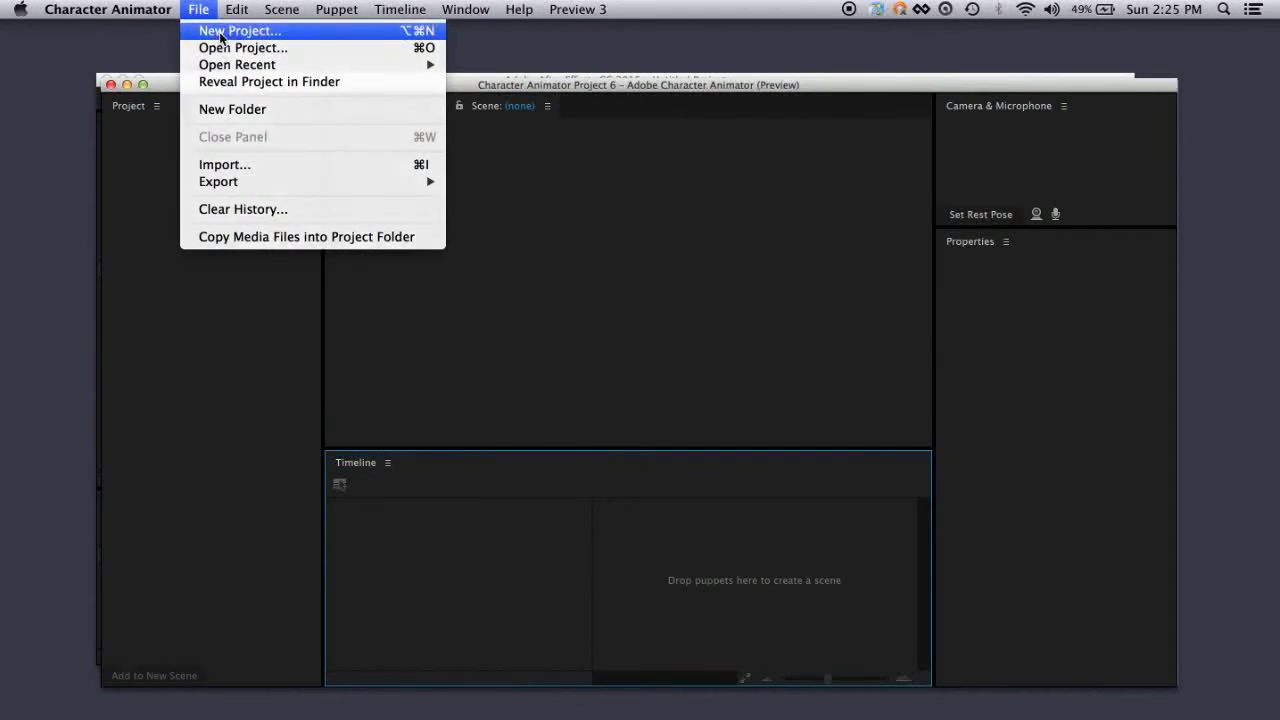
left_click(220, 32)
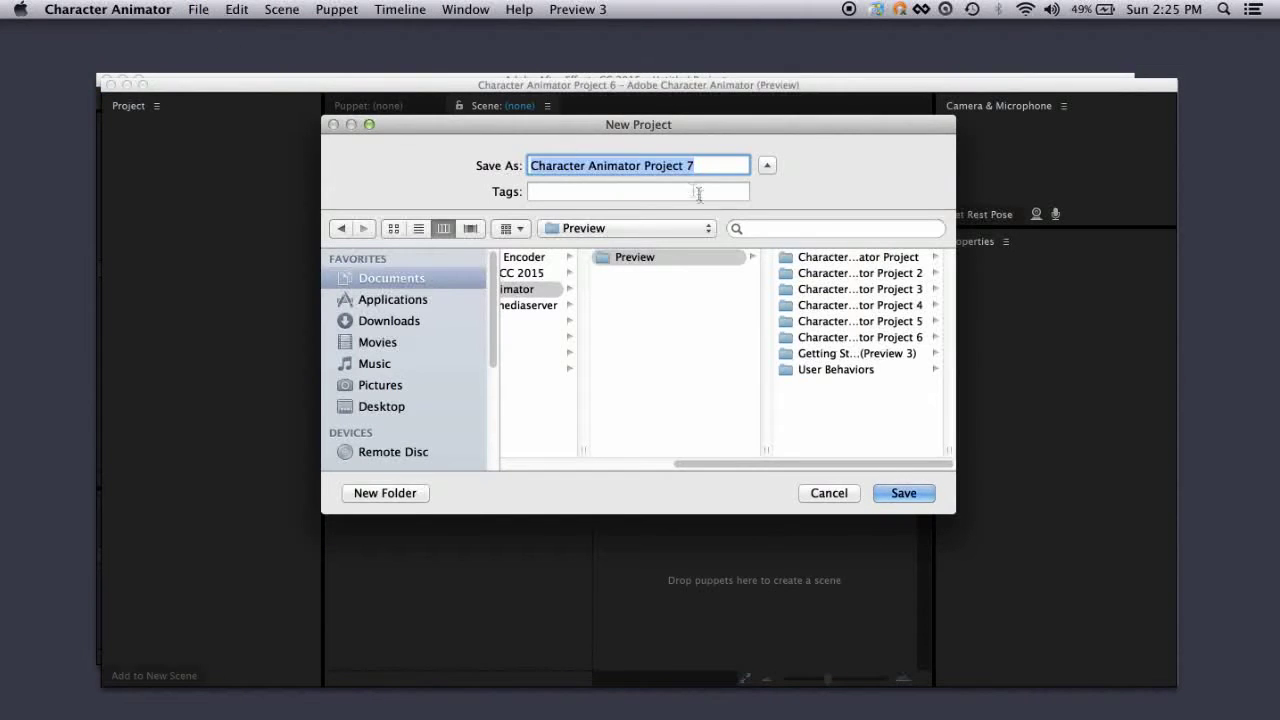
left_click(707, 228)
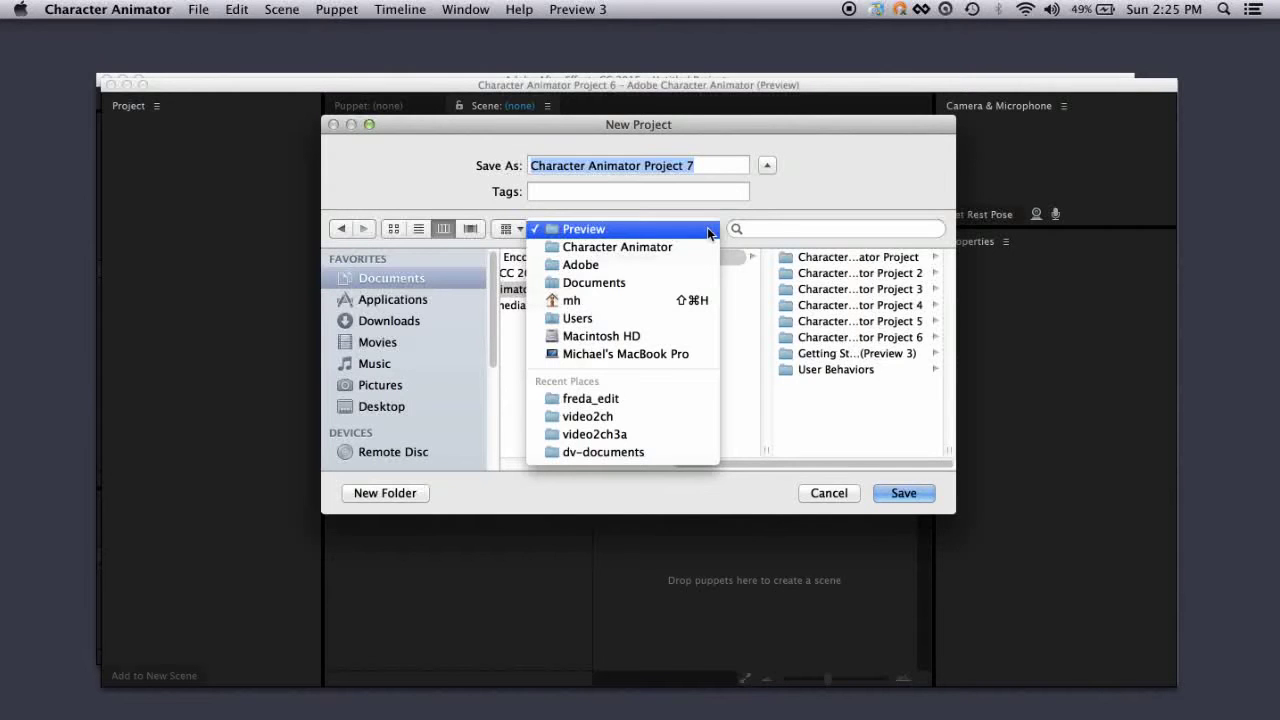
left_click(620, 415)
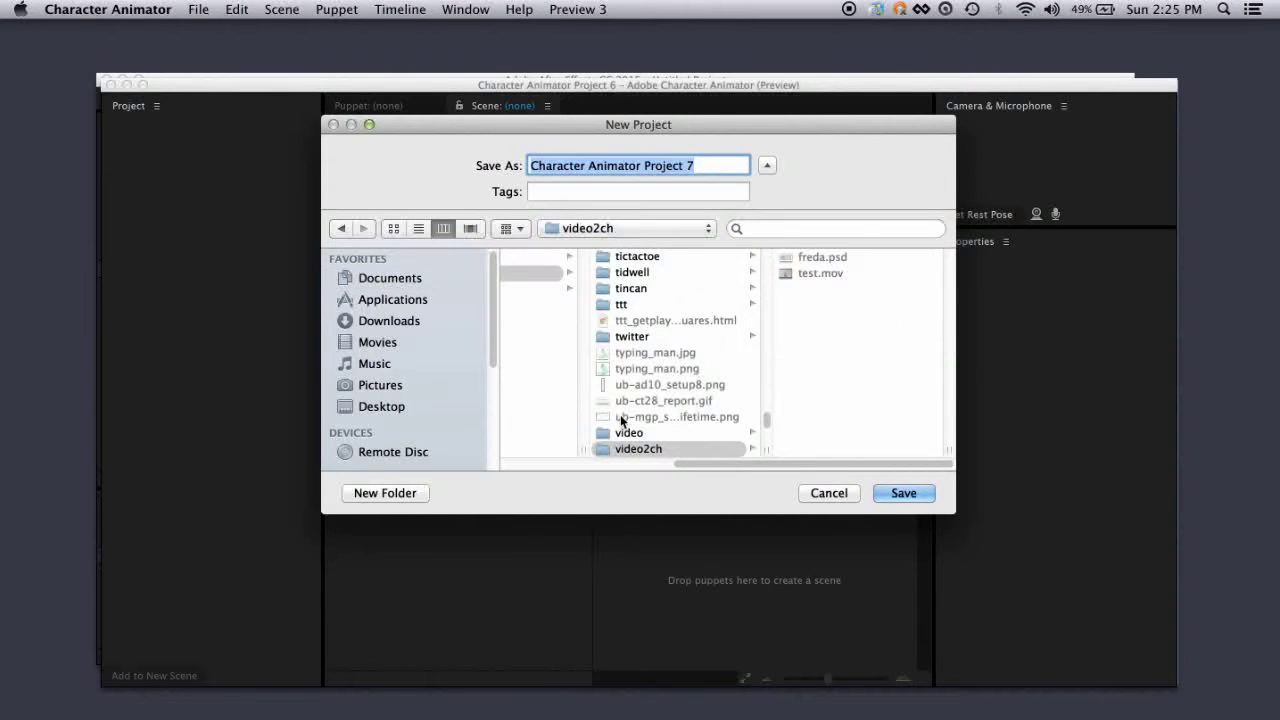
left_click(903, 493)
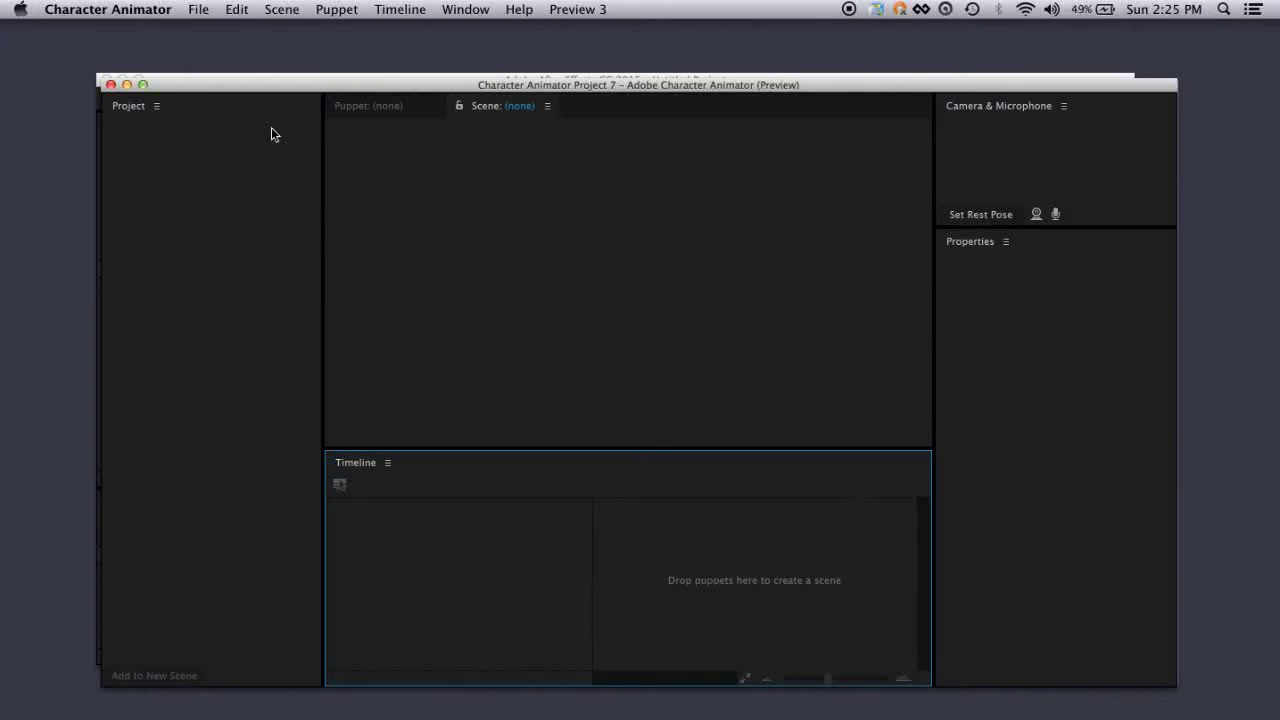
Import freda.psd into the project and create a scene by placing the freda puppet in the timeline
left_click(197, 11)
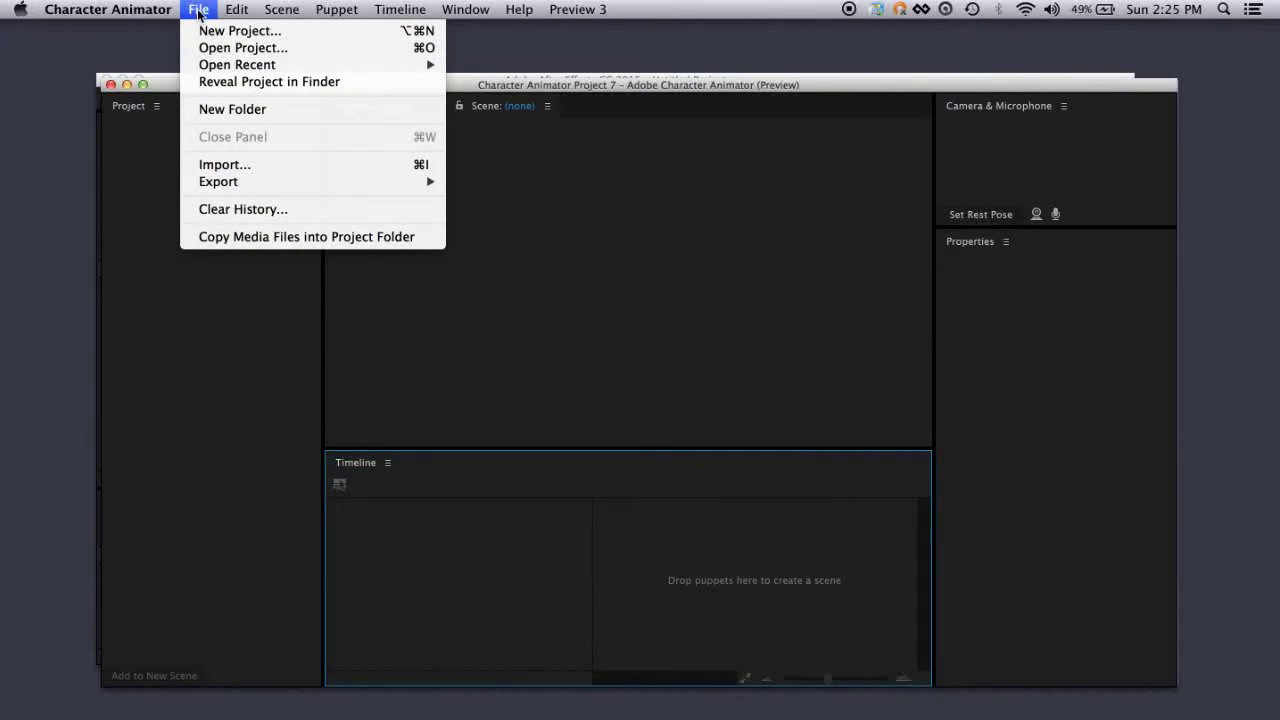
left_click(234, 165)
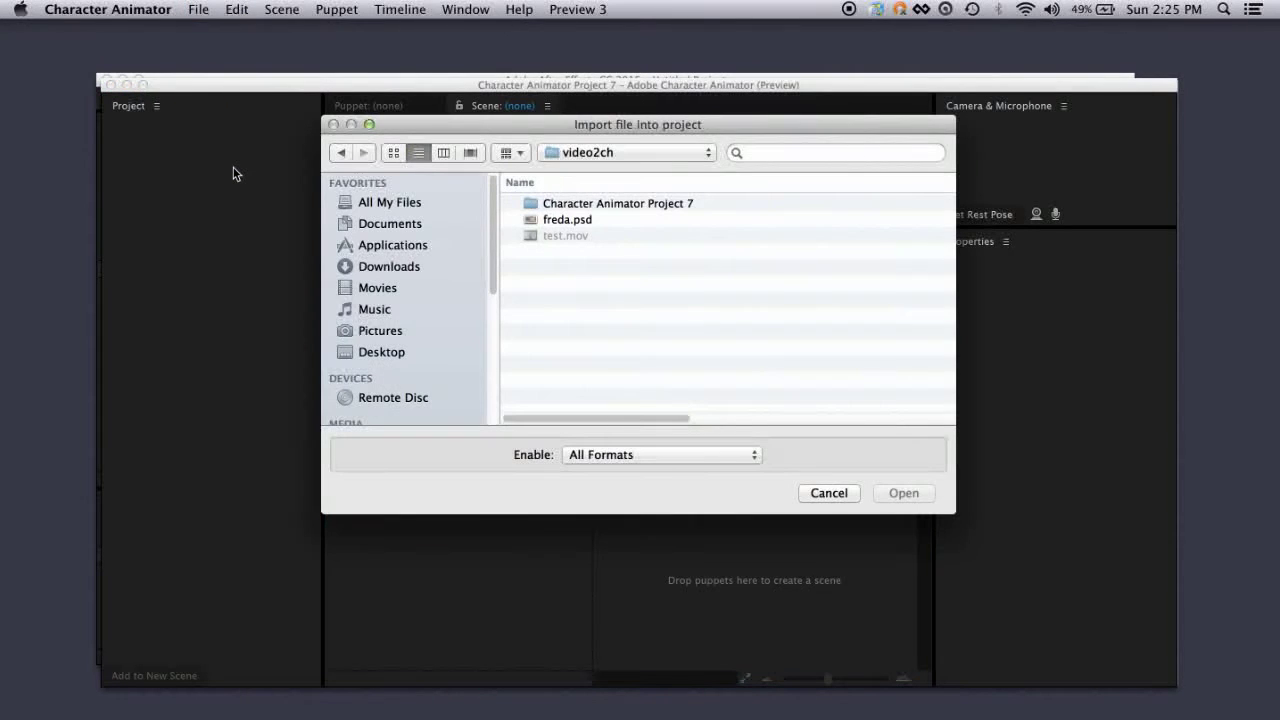
left_click(560, 221)
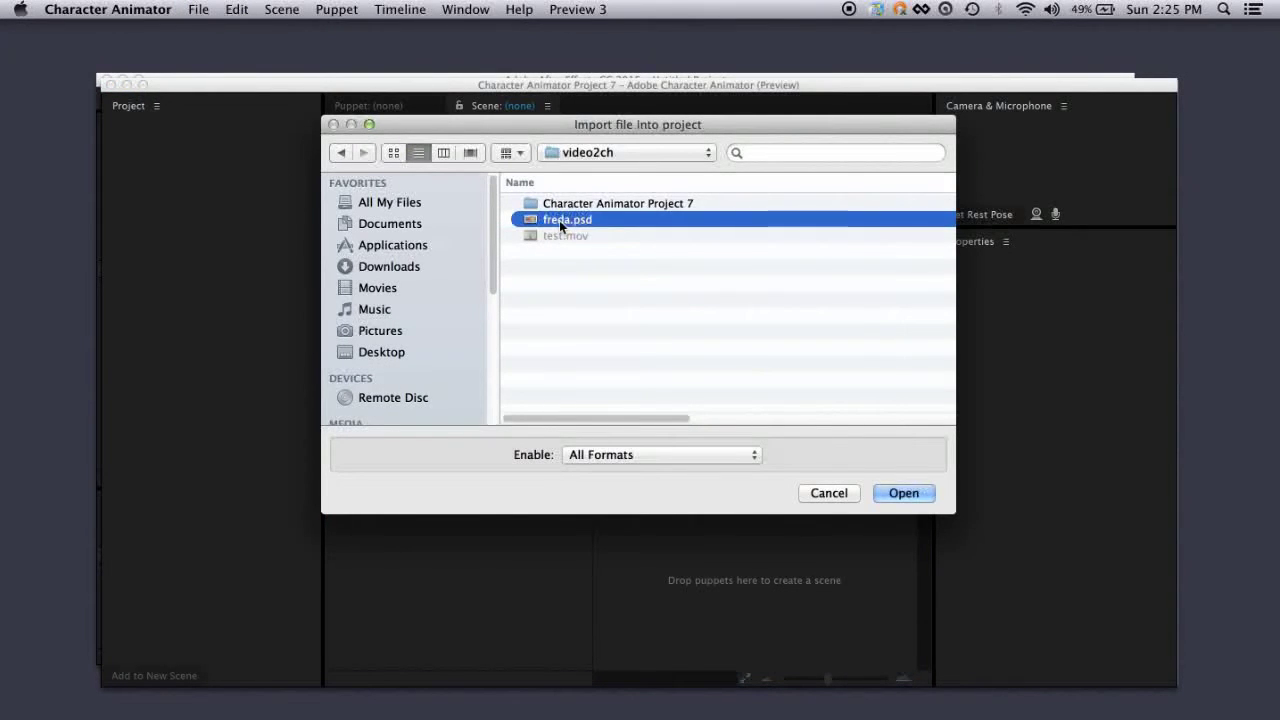
left_click(905, 492)
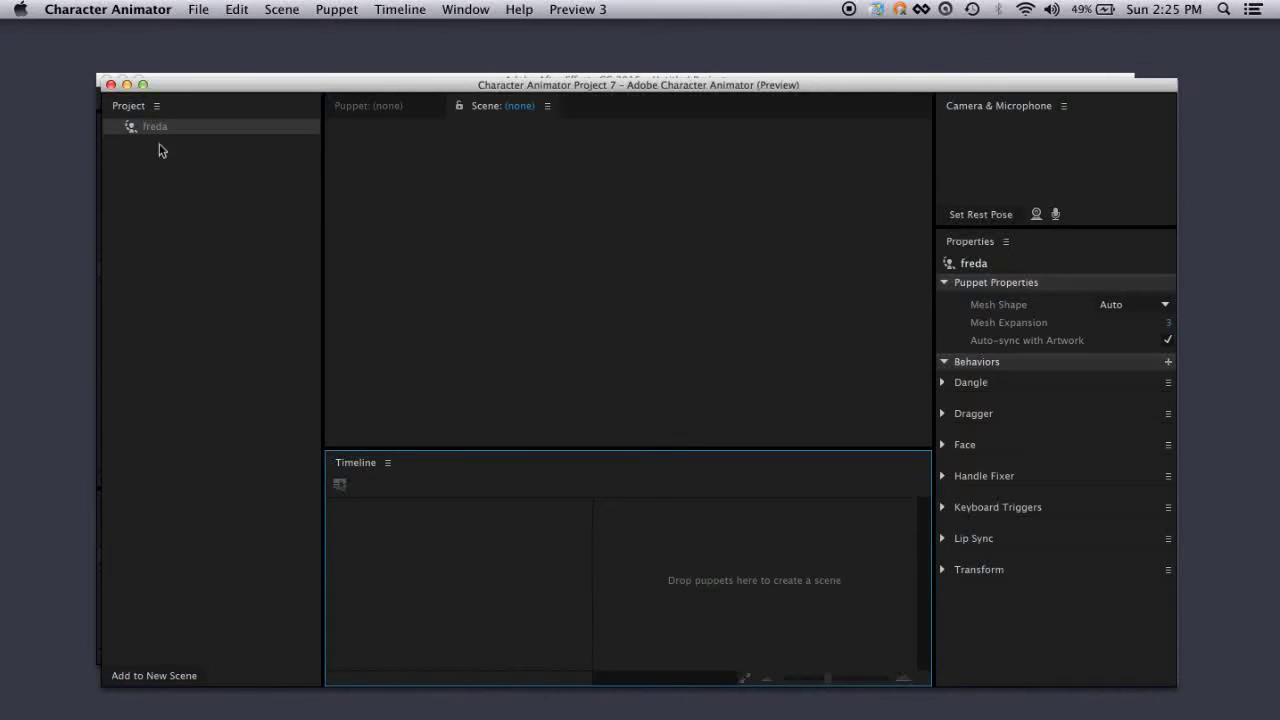
left_click_drag(147, 129, 371, 519)
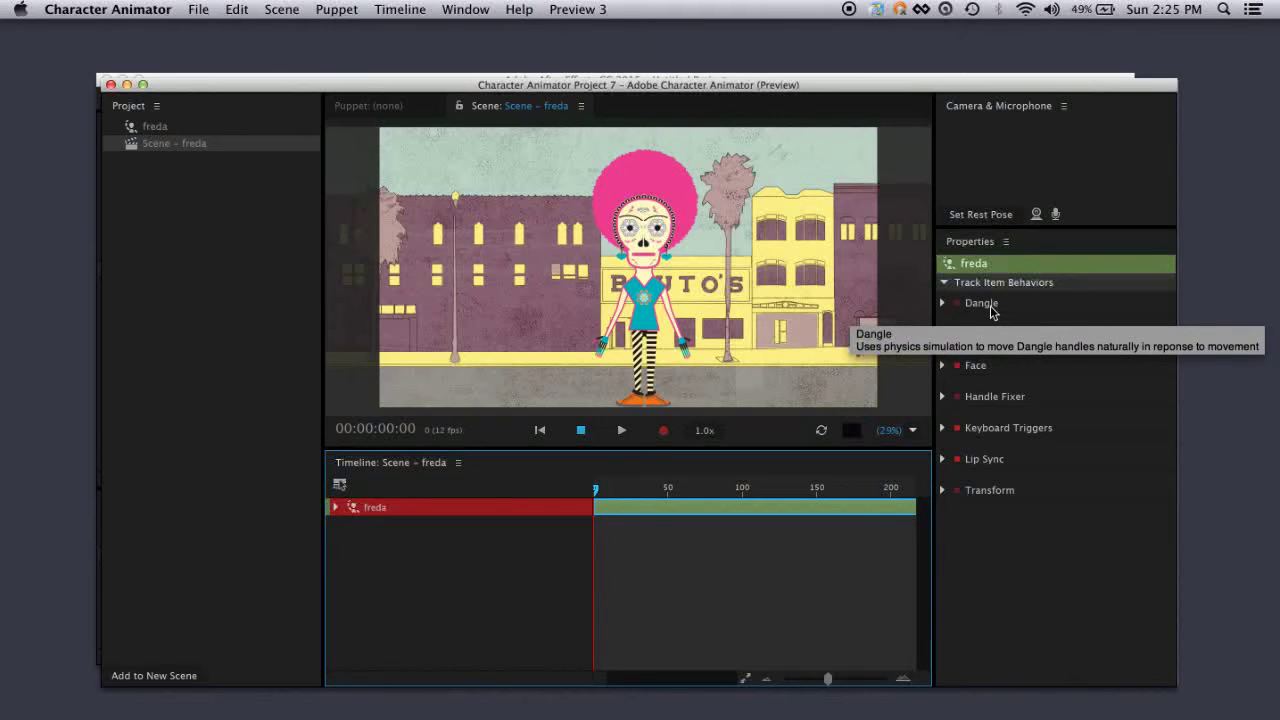
Show the ManyCam window and add the media file test.mov from the video2ch folder to its playlist
left_click(877, 10)
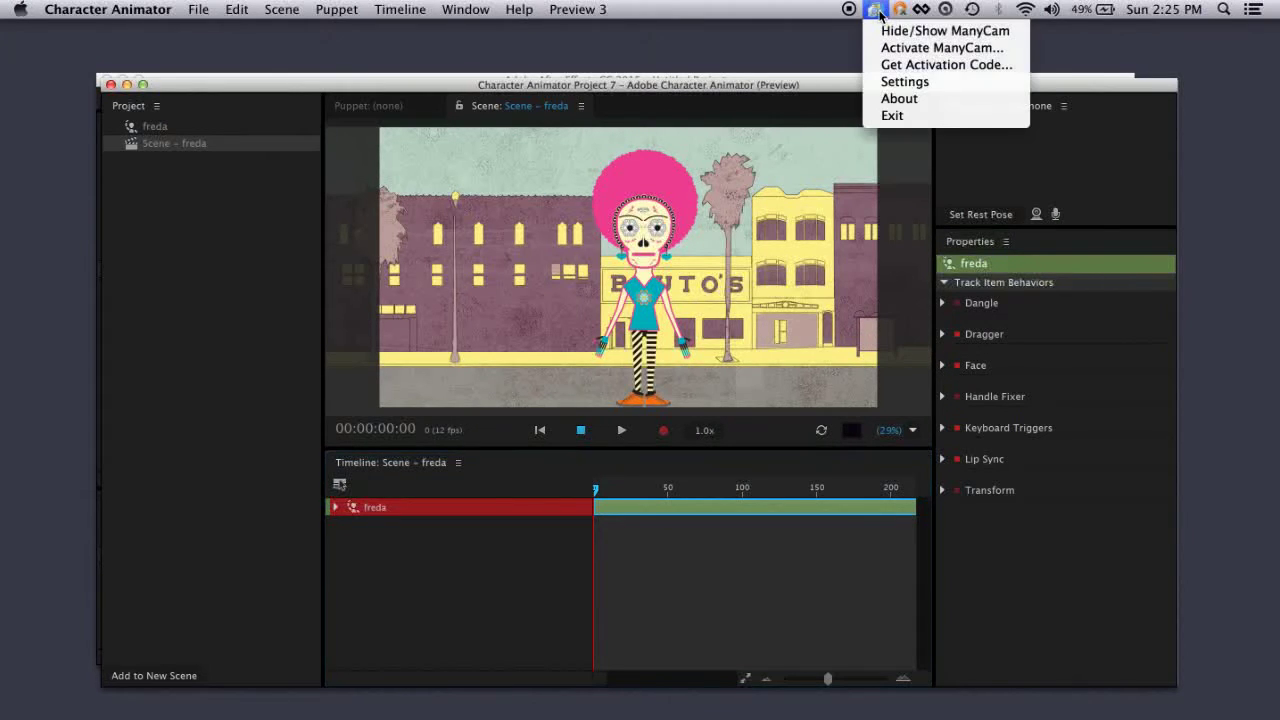
left_click(882, 30)
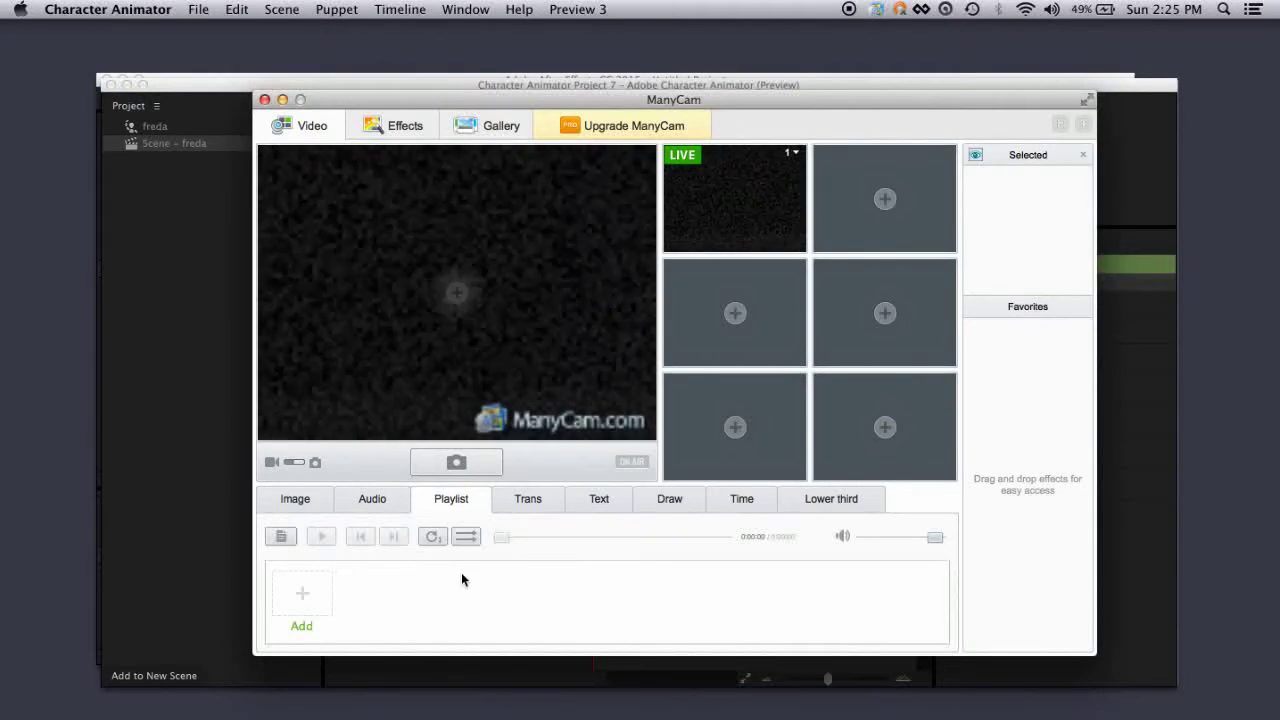
left_click(301, 597)
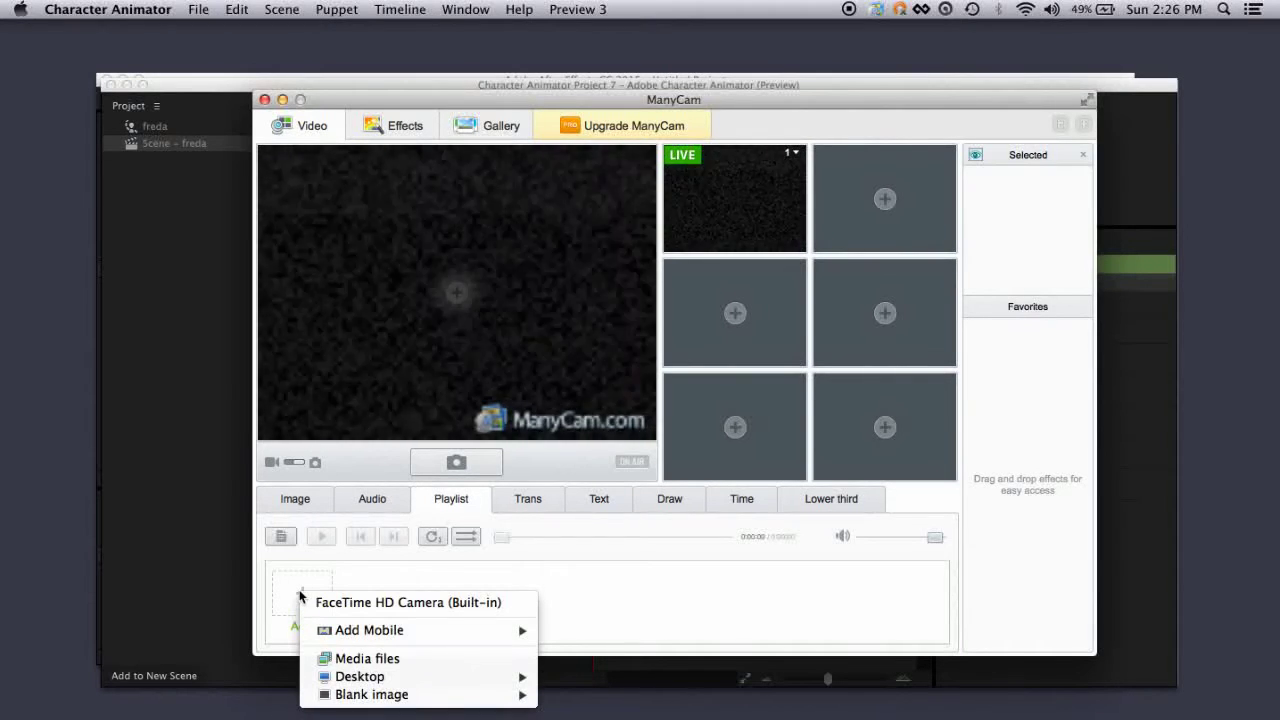
left_click(369, 659)
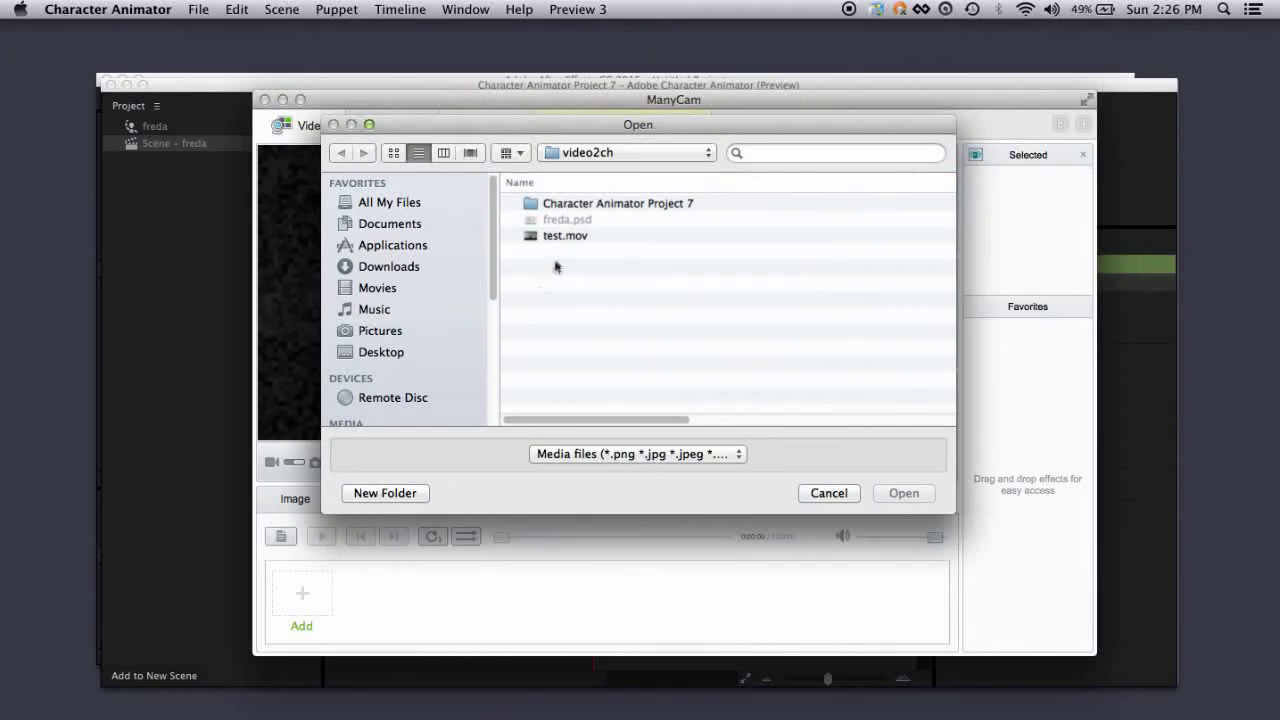
left_click(551, 237)
left_click(903, 493)
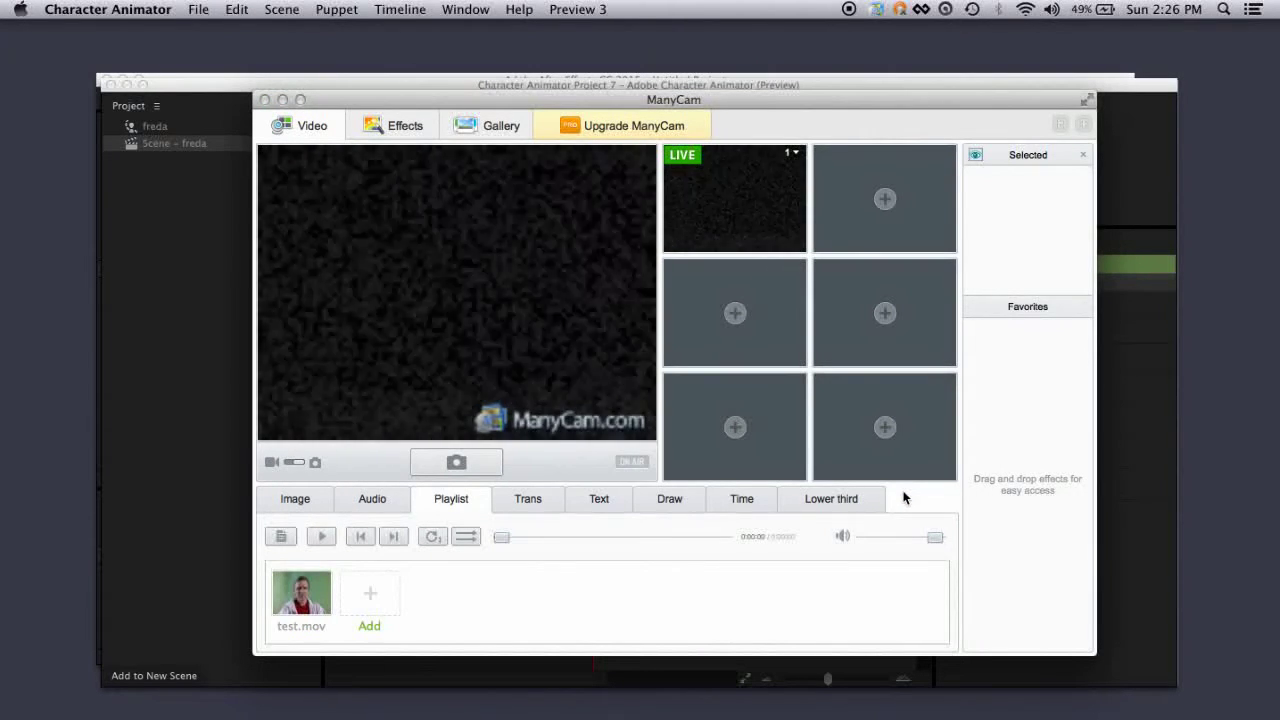
Set the ManyCam playlist to repeat the single clip and start playing test.mov as the live video source
left_click(431, 537)
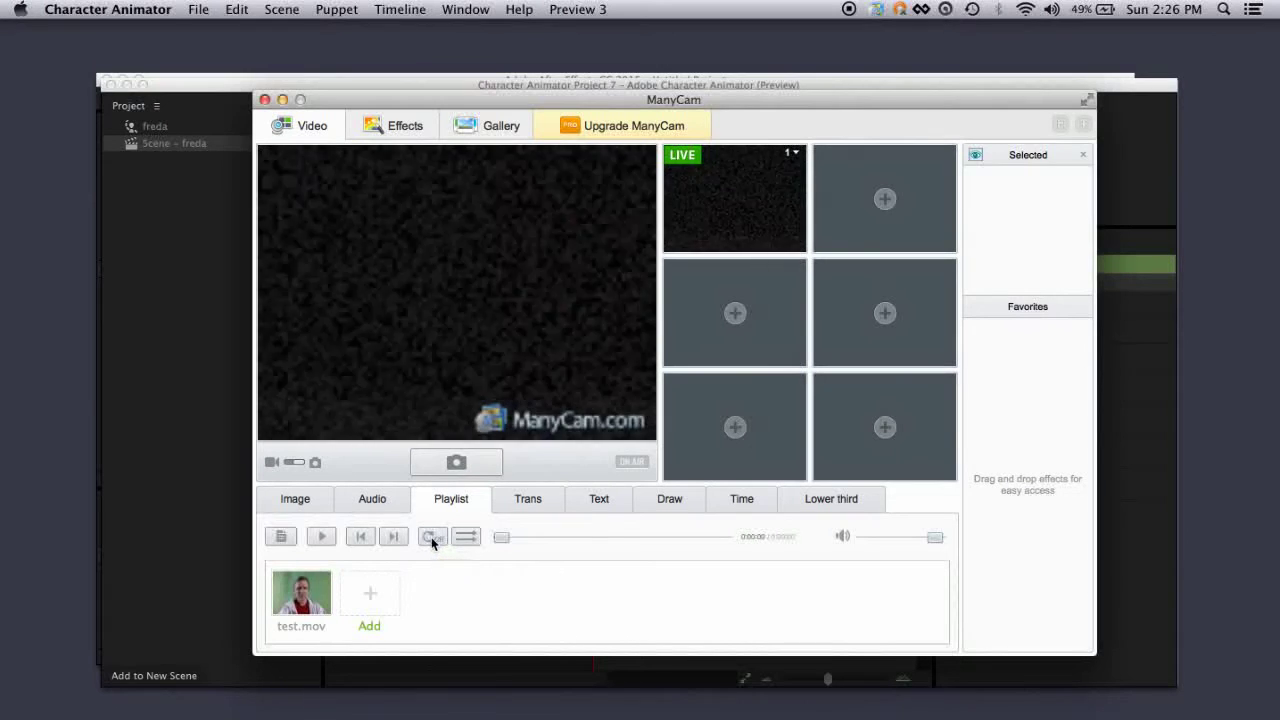
left_click(429, 540)
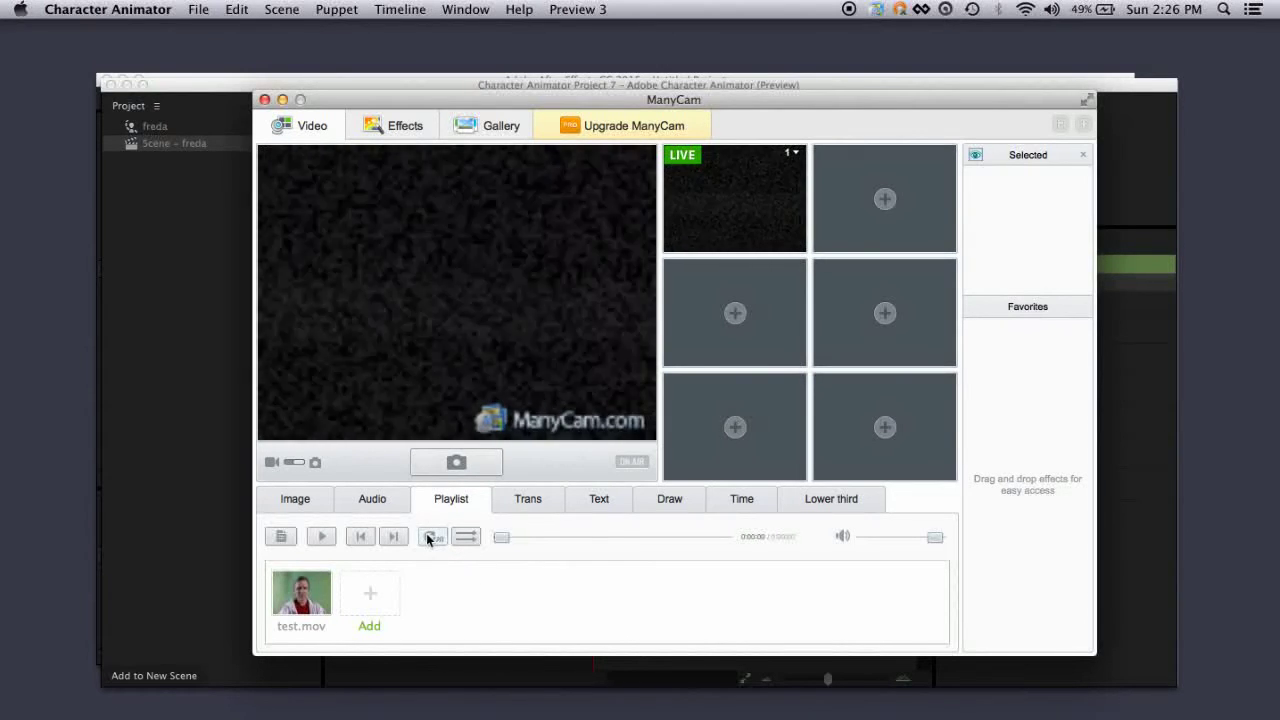
left_click(430, 538)
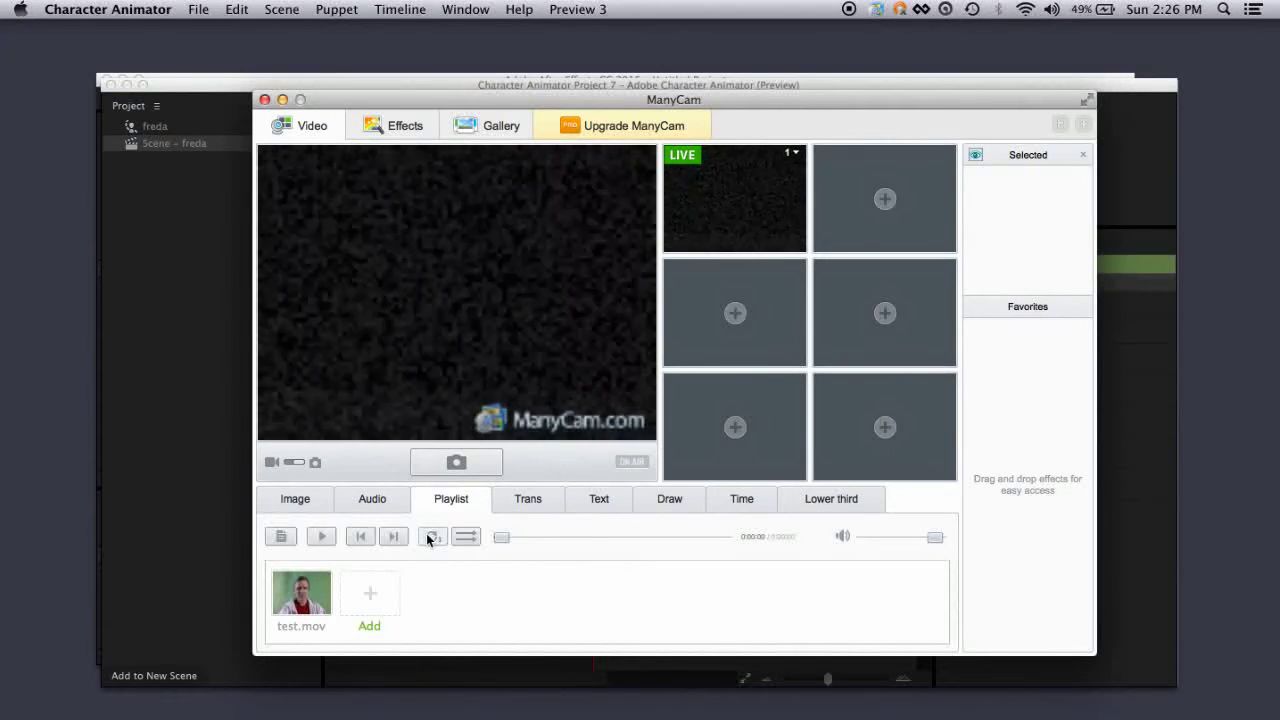
left_click(320, 537)
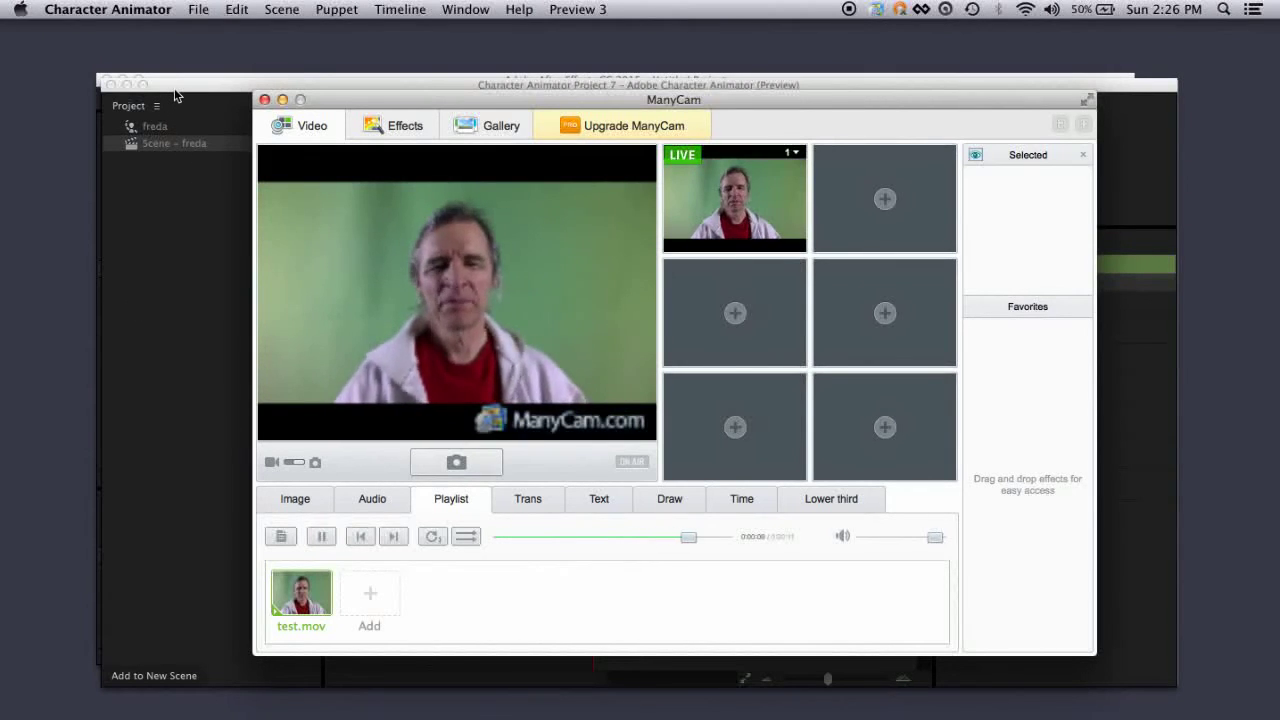
Return to Character Animator and turn on both camera and microphone input for the freda scene
left_click(174, 92)
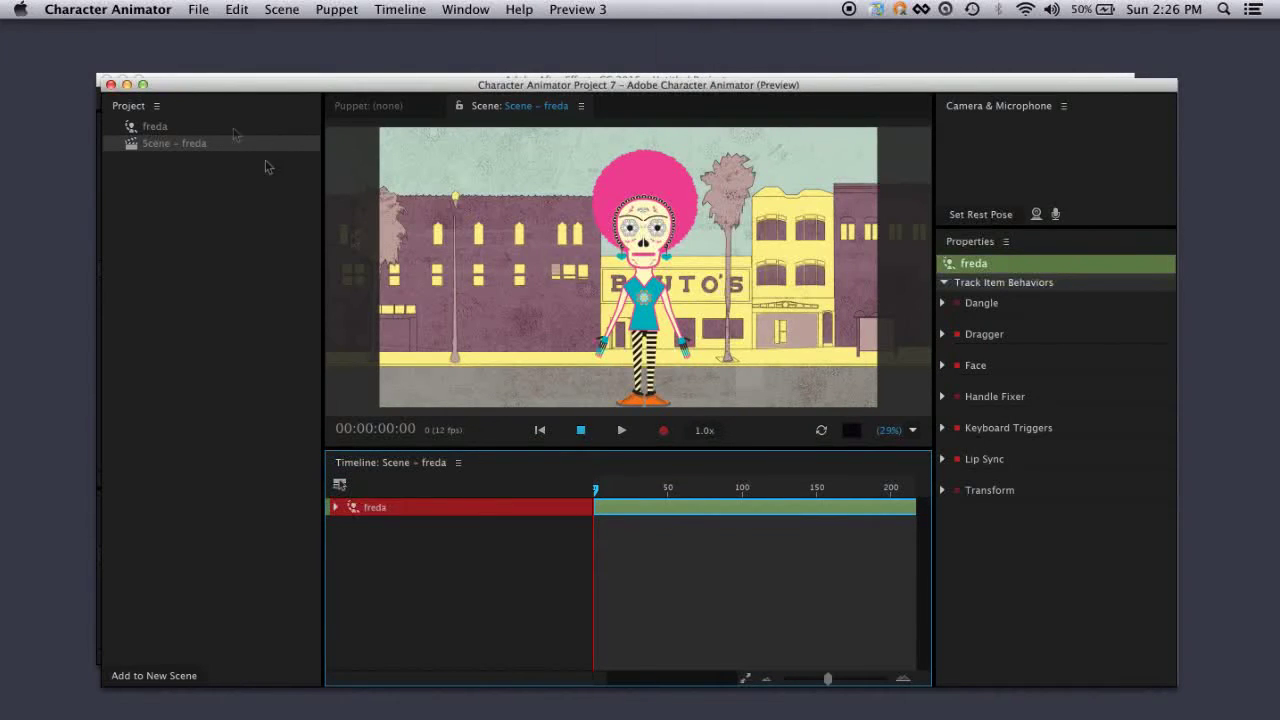
left_click(1037, 215)
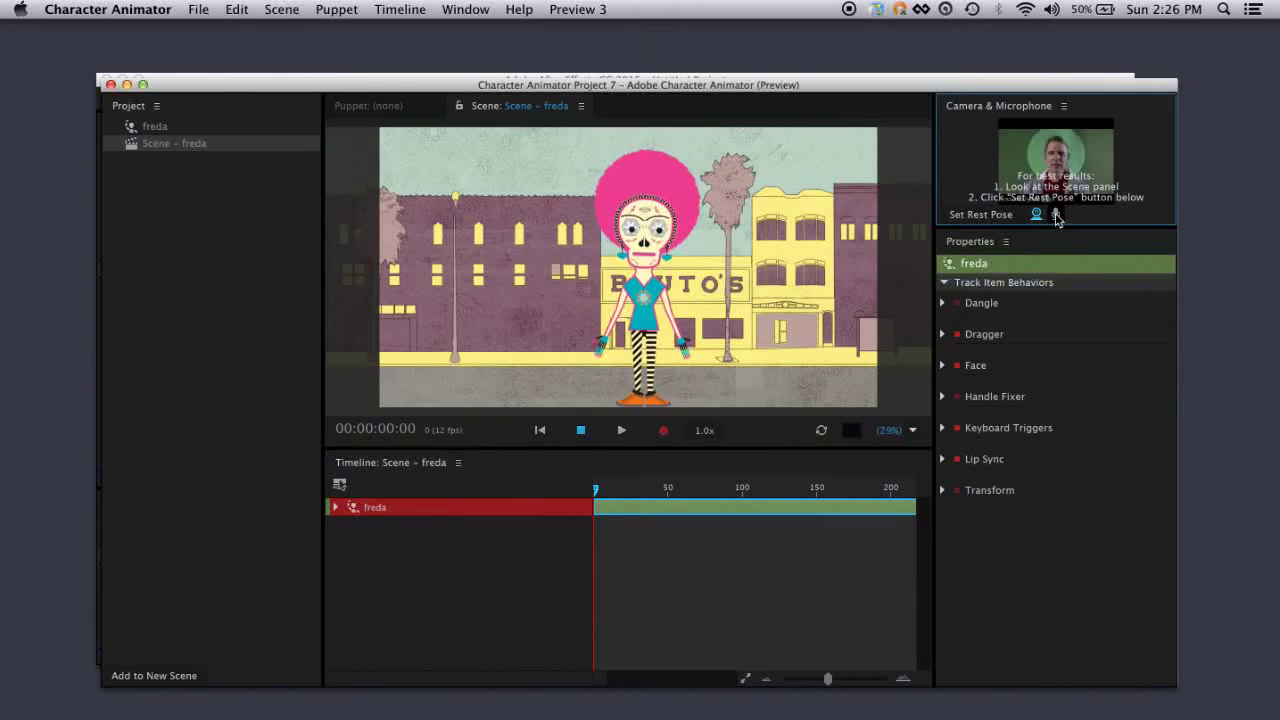
left_click(1056, 215)
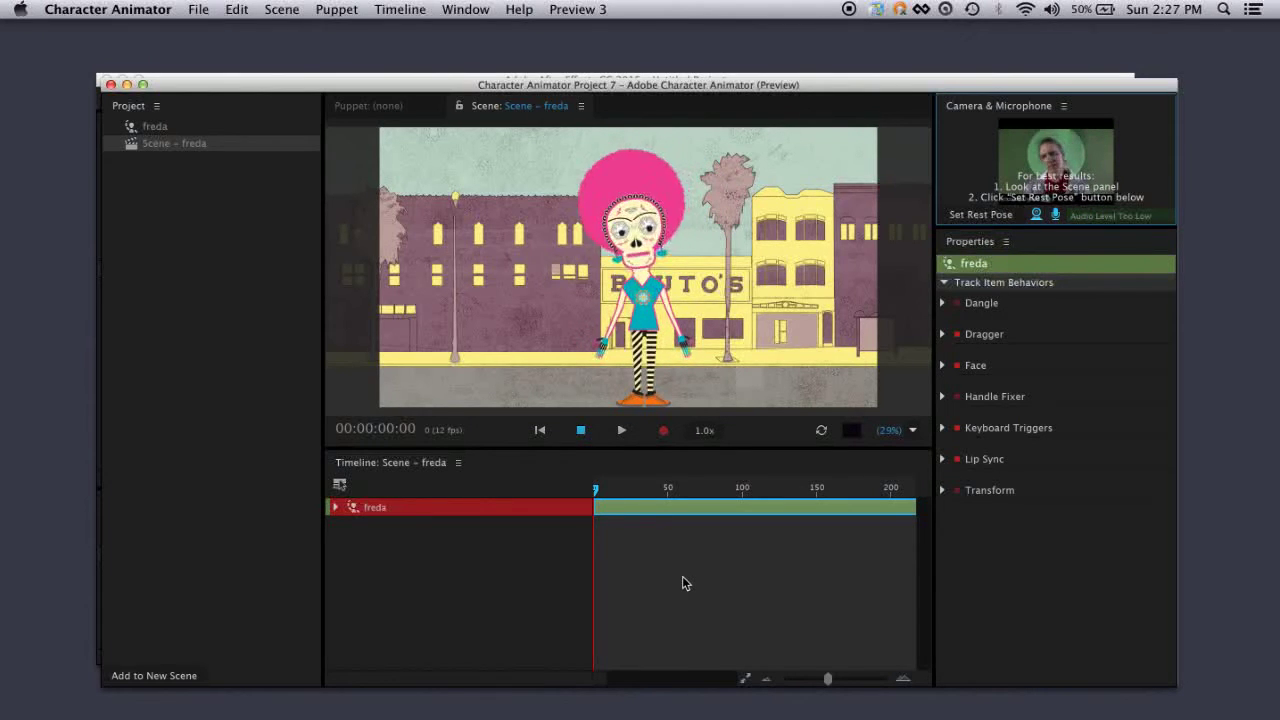
Record a take of about 10 seconds of the freda puppet driven by the camera and microphone input
left_click(663, 435)
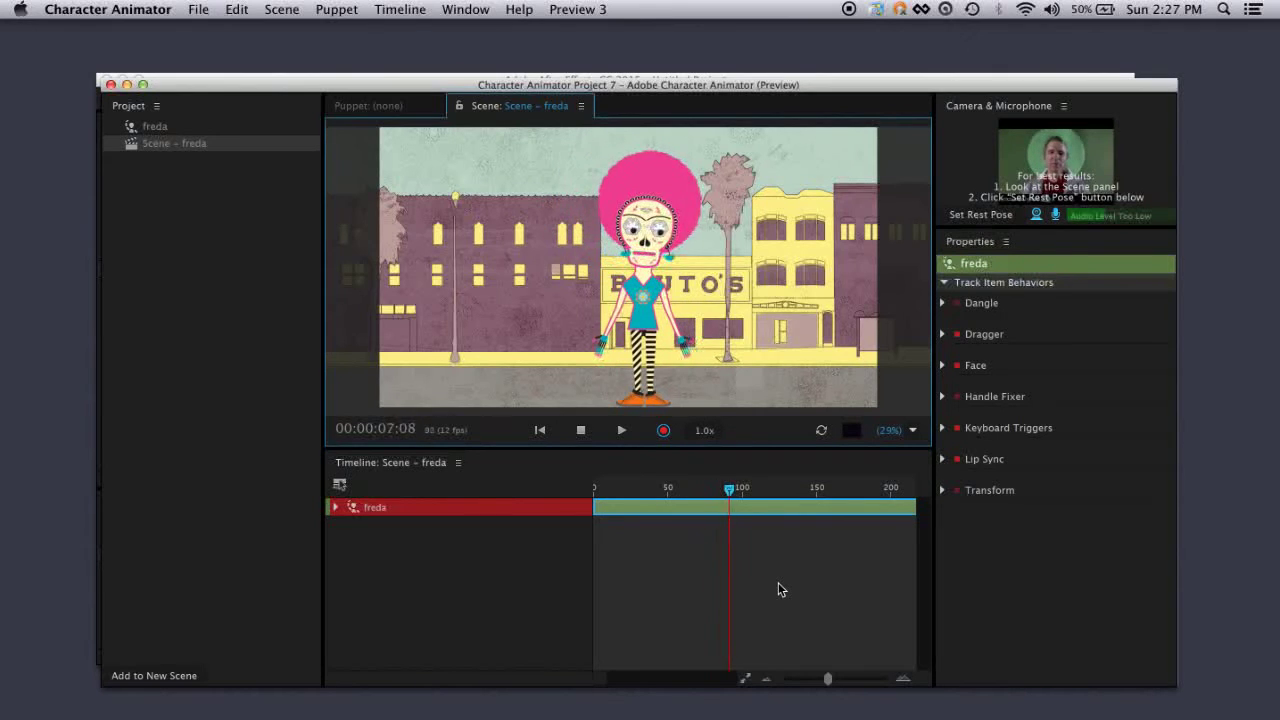
left_click(665, 432)
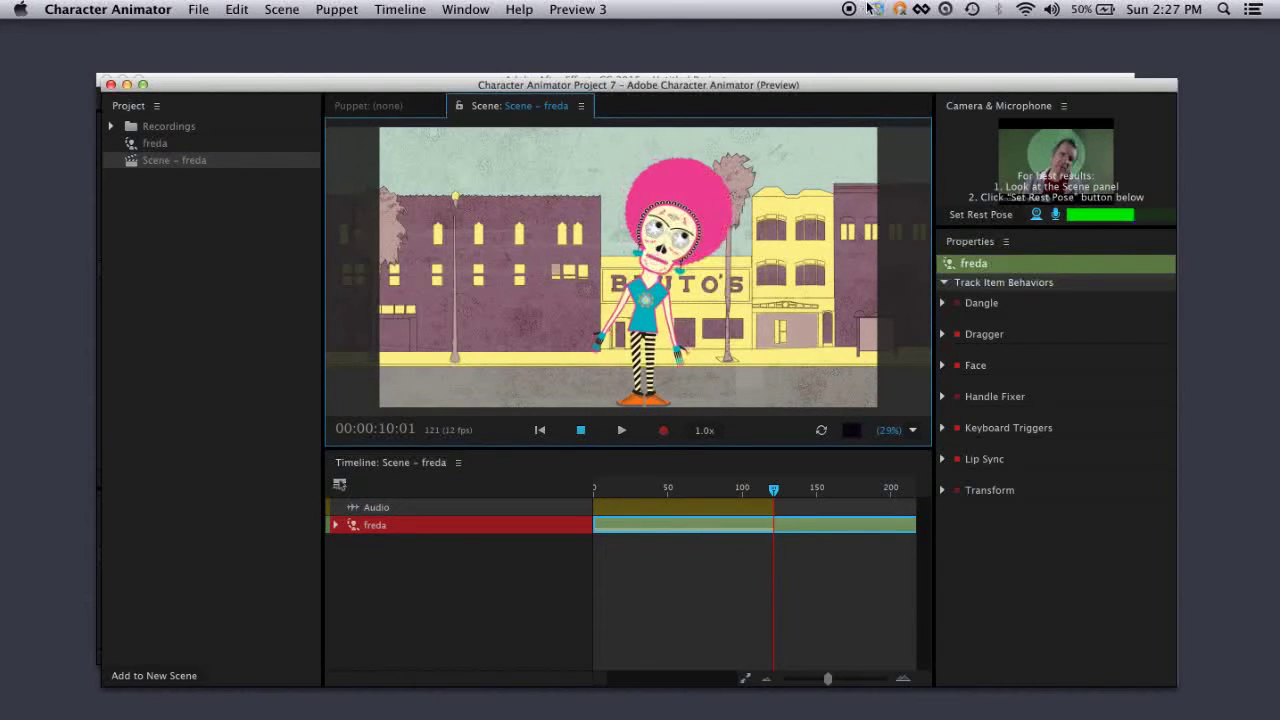
Bring the ManyCam window back up and pause the playback of test.mov
left_click(870, 8)
left_click(892, 40)
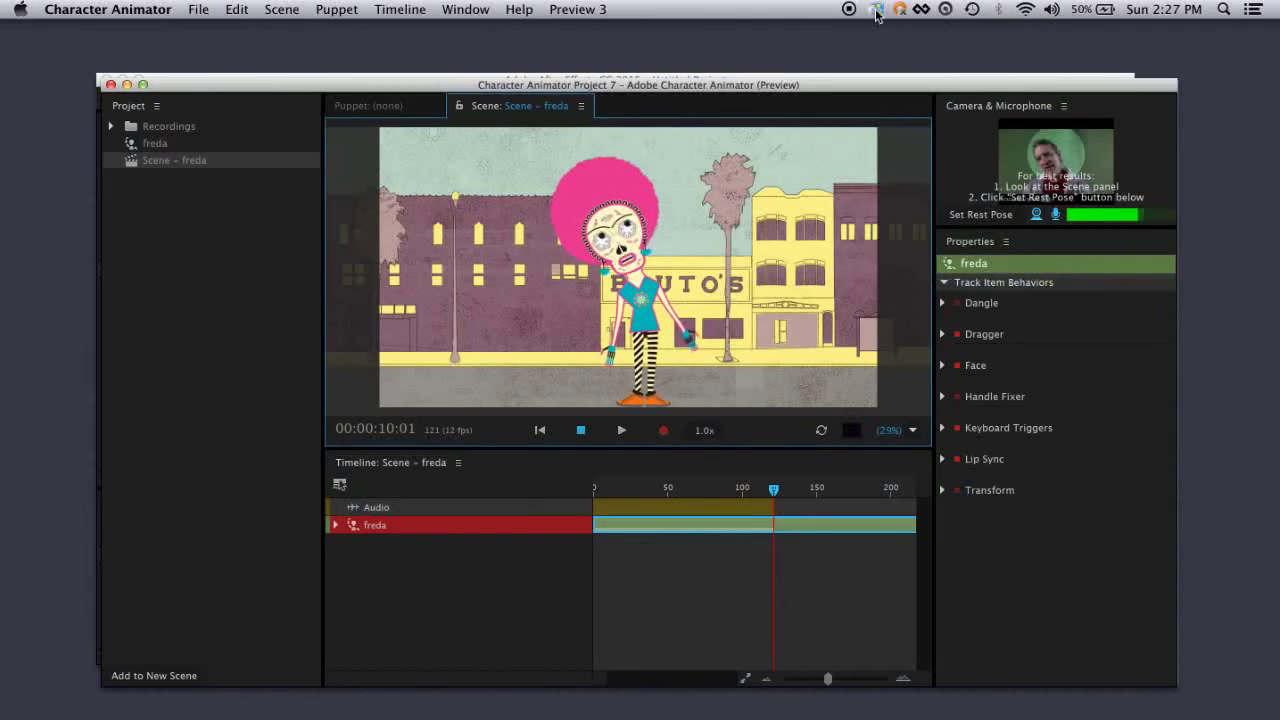
left_click(876, 10)
left_click(888, 30)
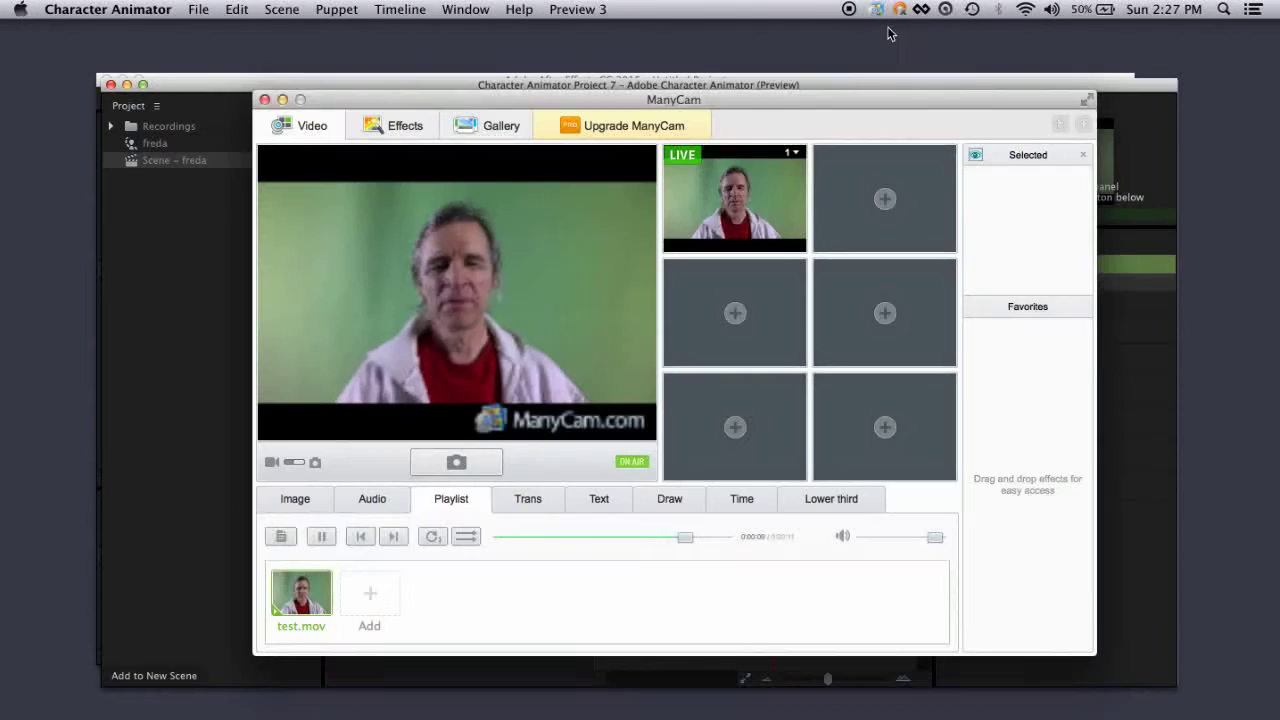
left_click(318, 537)
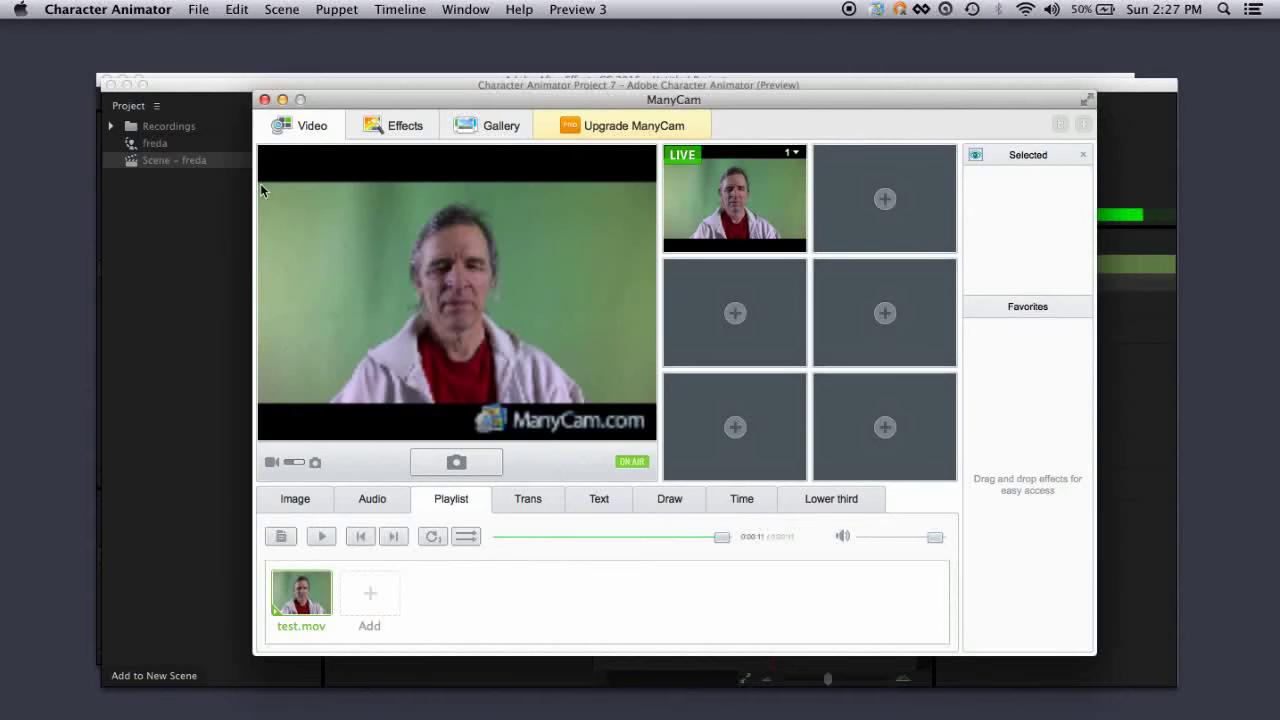
Return to Character Animator, move the playhead to the start of the timeline and play back the recorded take
left_click(207, 90)
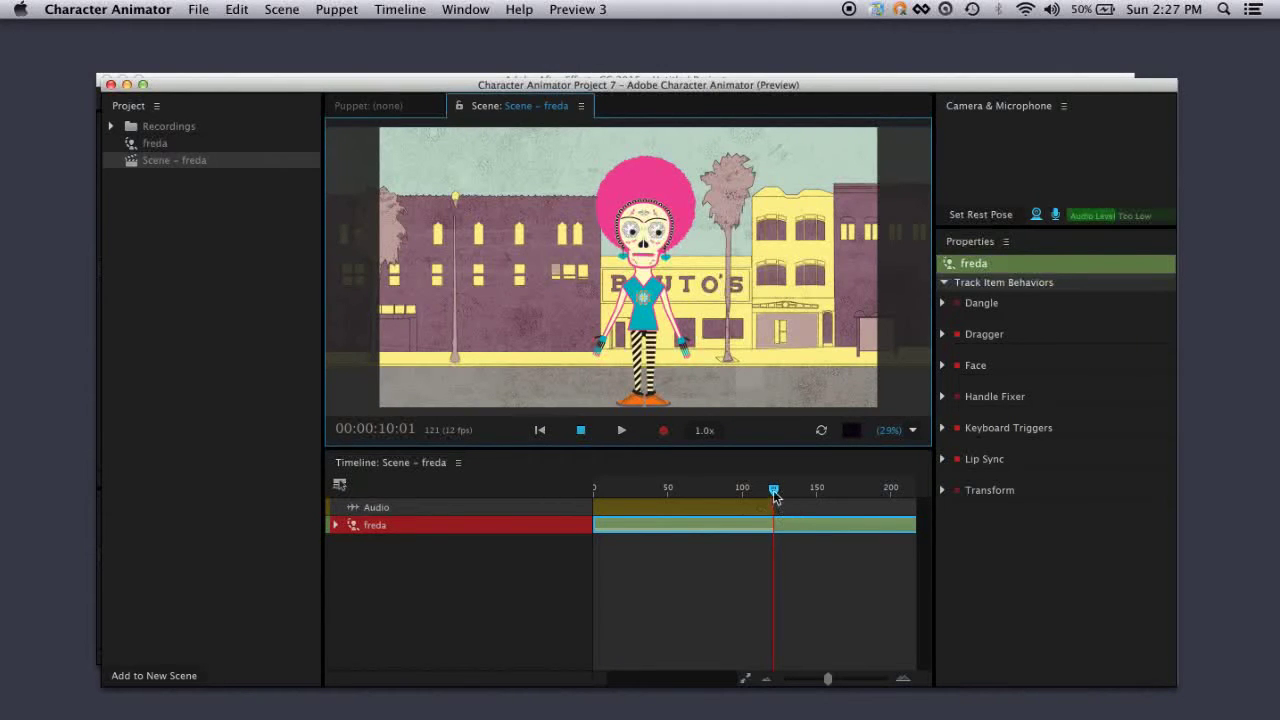
left_click(667, 492)
left_click_drag(670, 492, 585, 492)
left_click(621, 431)
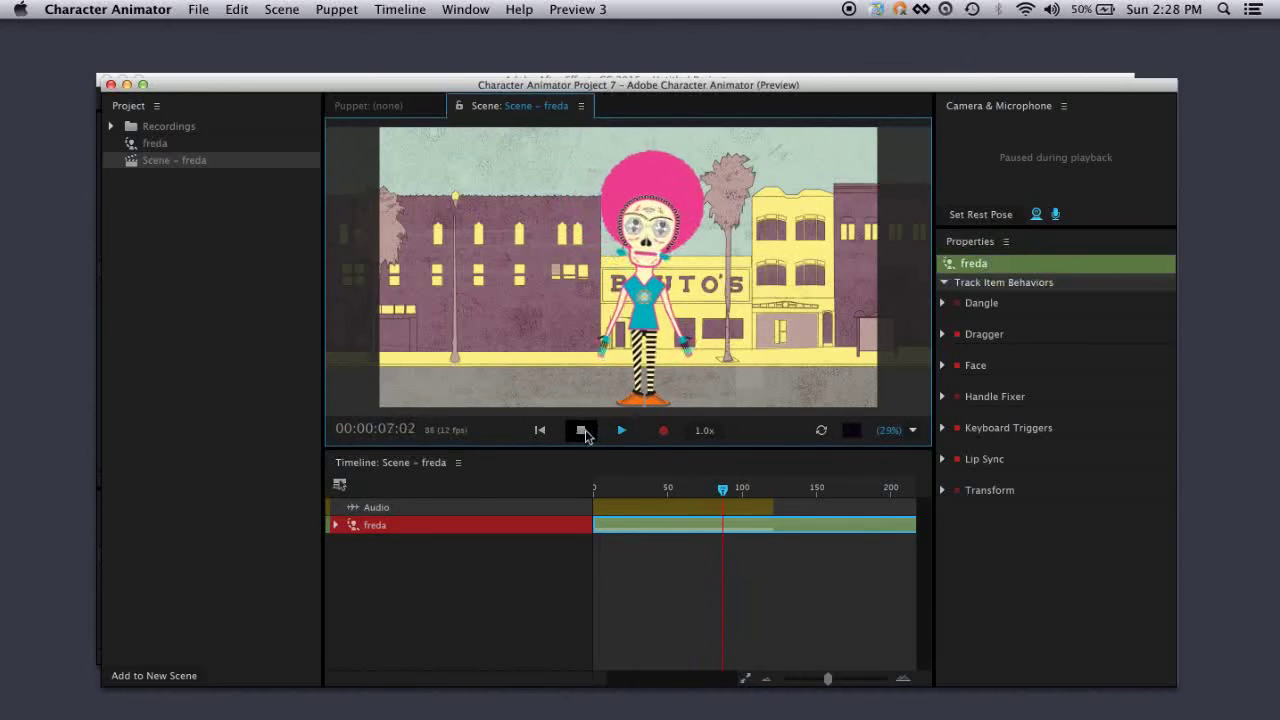
Stop the take with the playhead back at the start of the timeline and turn off both camera and microphone input
left_click(581, 431)
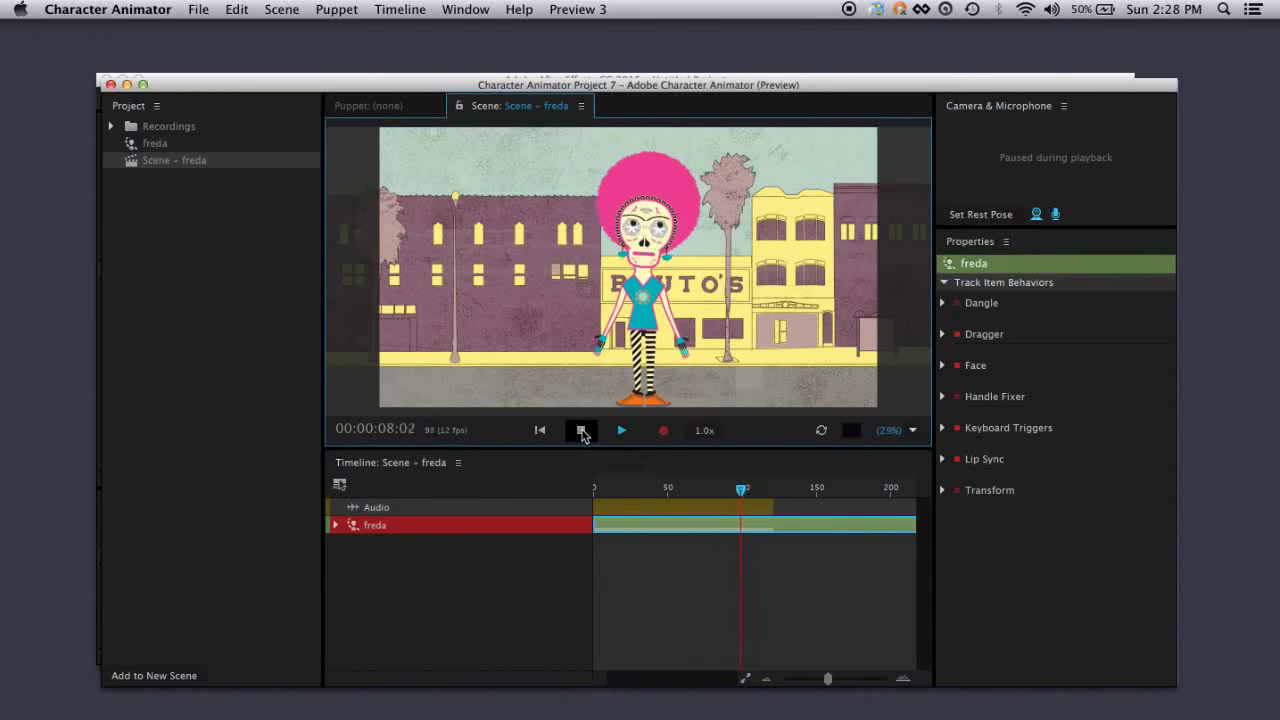
left_click(743, 490)
left_click_drag(743, 492, 587, 498)
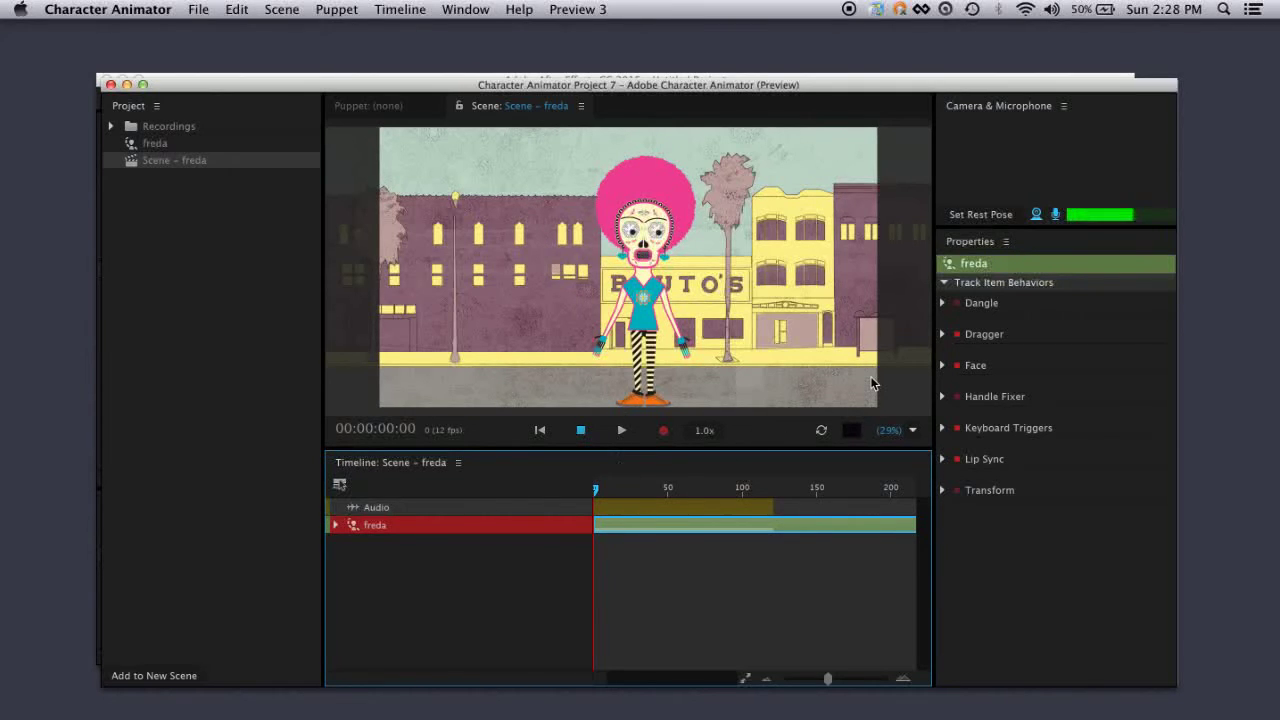
left_click(1036, 212)
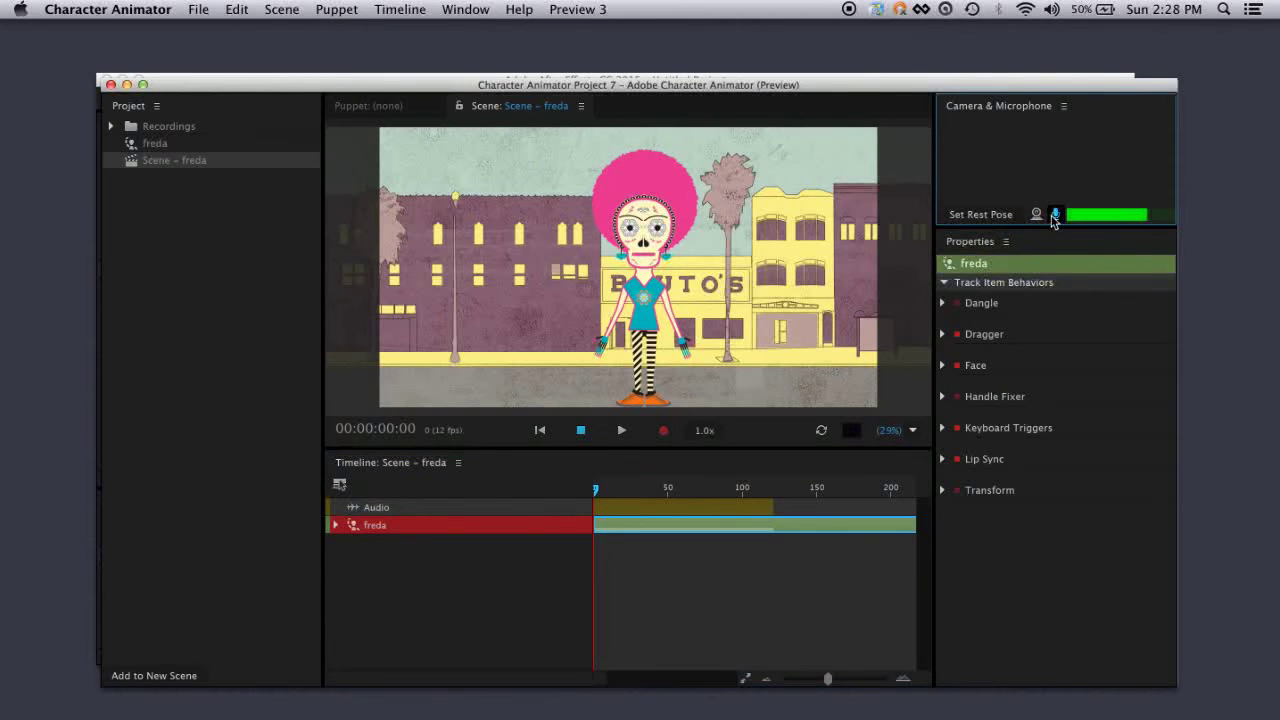
left_click(1055, 214)
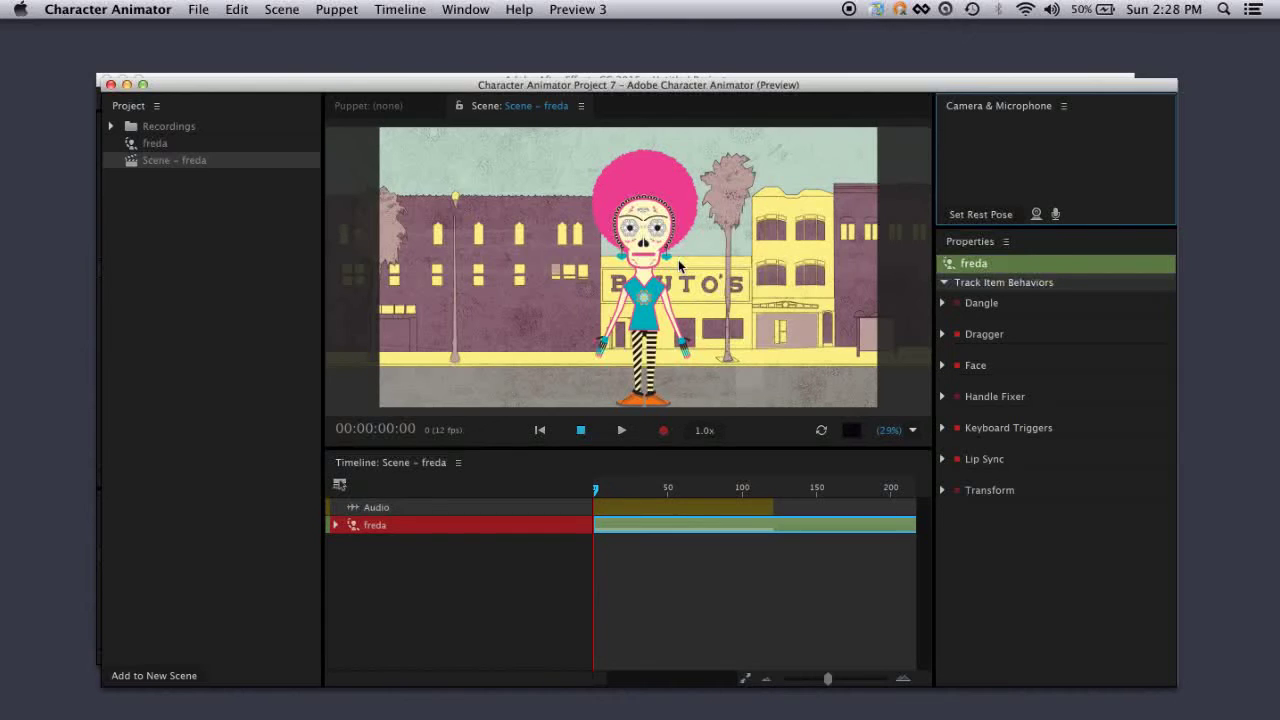
Expand the freda track to show its recorded Face camera input and Lip Sync audio input takes
left_click(336, 526)
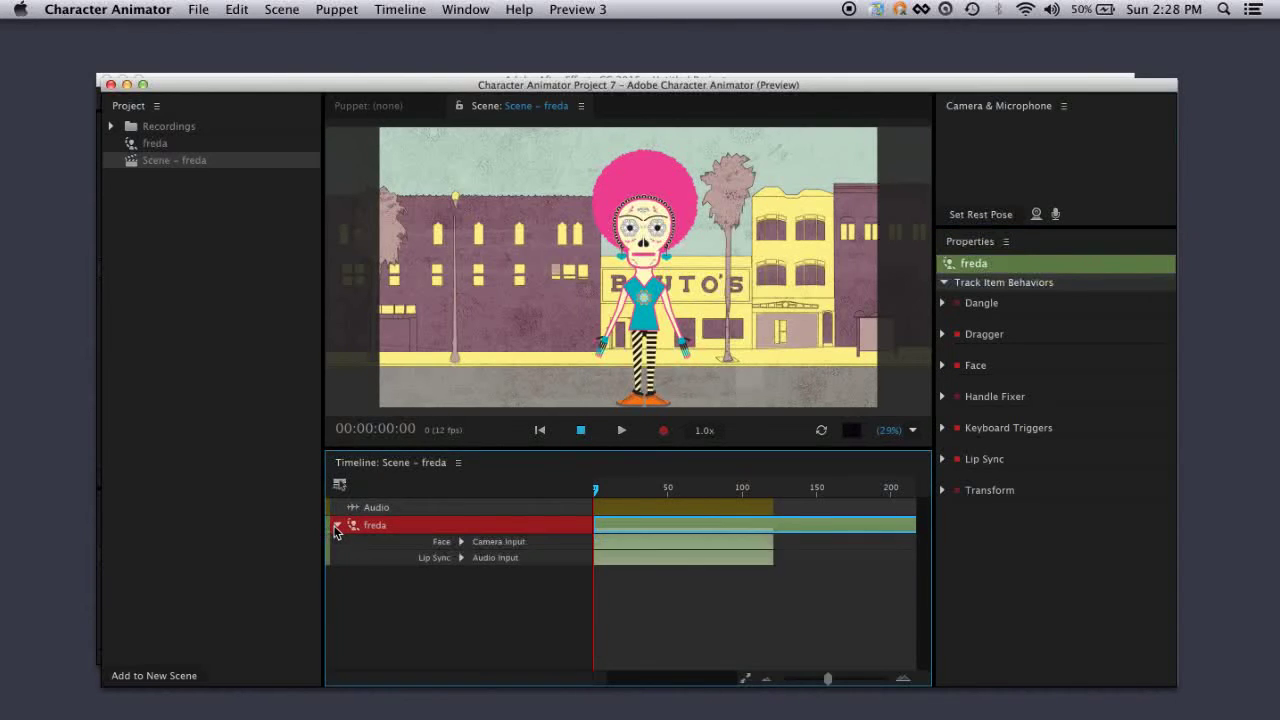
left_click(463, 542)
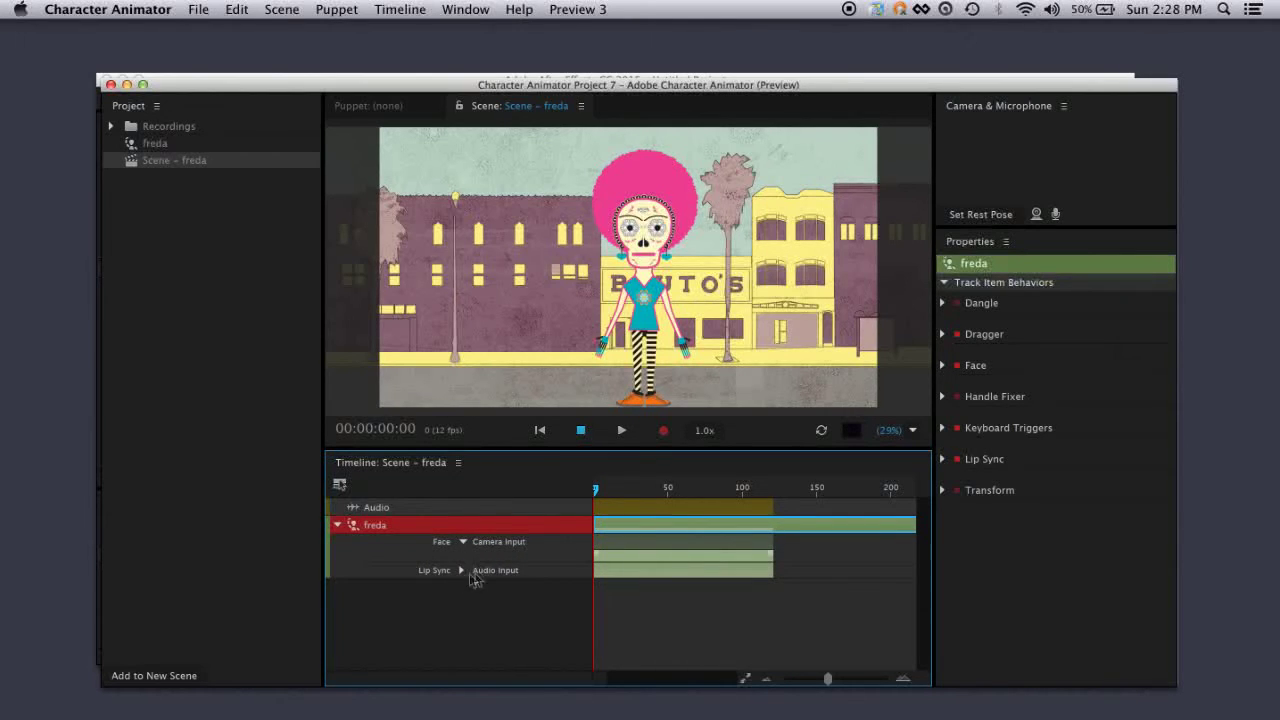
left_click(462, 572)
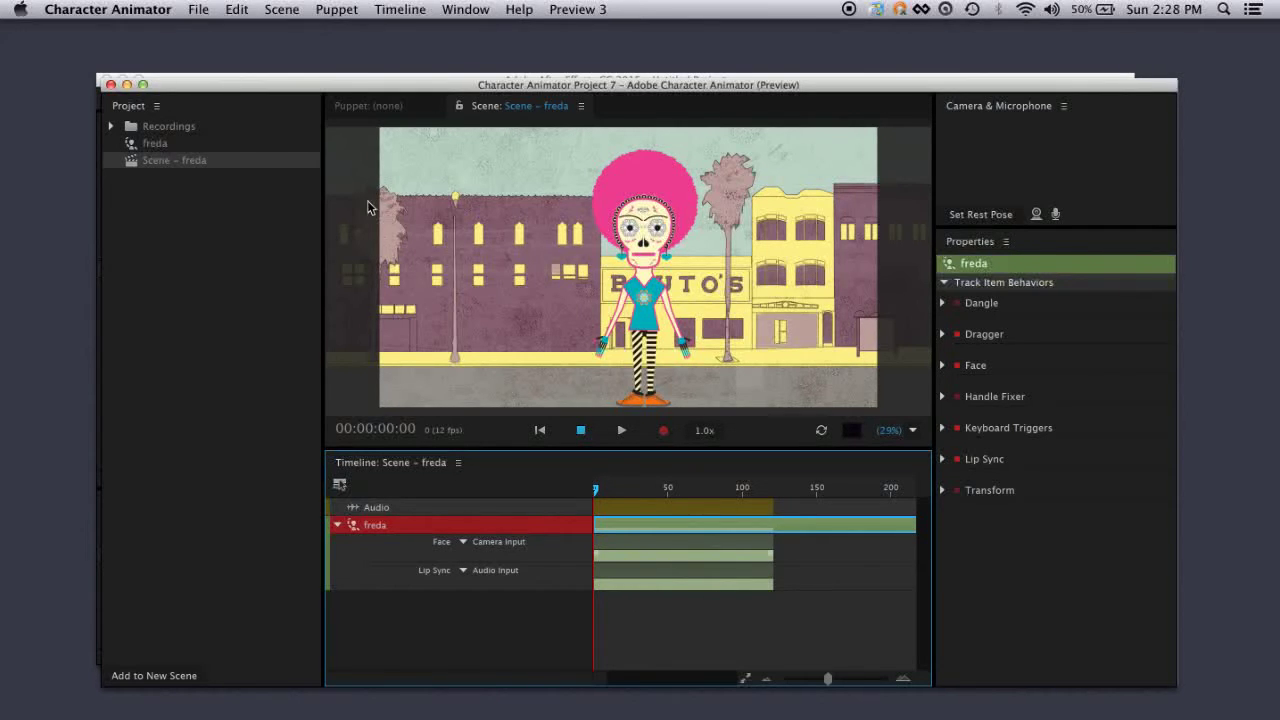
Set the duration of Scene – freda to 11 sec
left_click(157, 166)
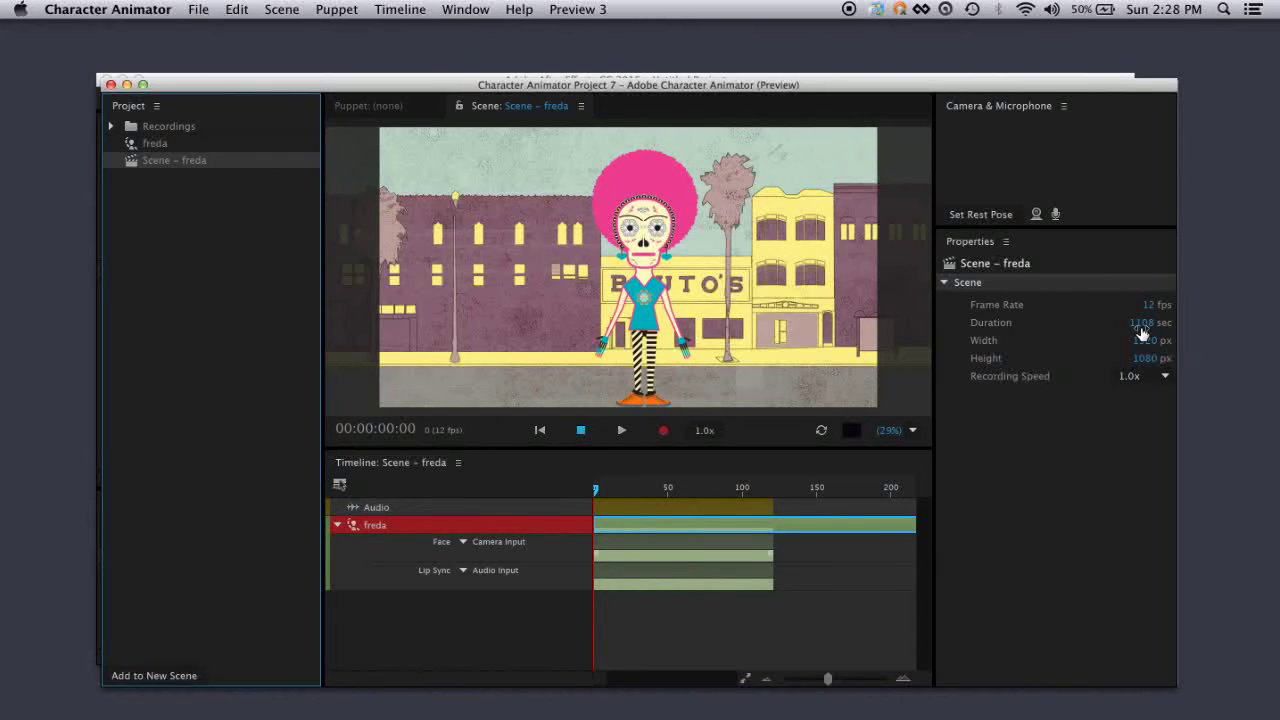
left_click_drag(1142, 333, 1147, 327)
left_click(1146, 324)
type("11")
key("Return")
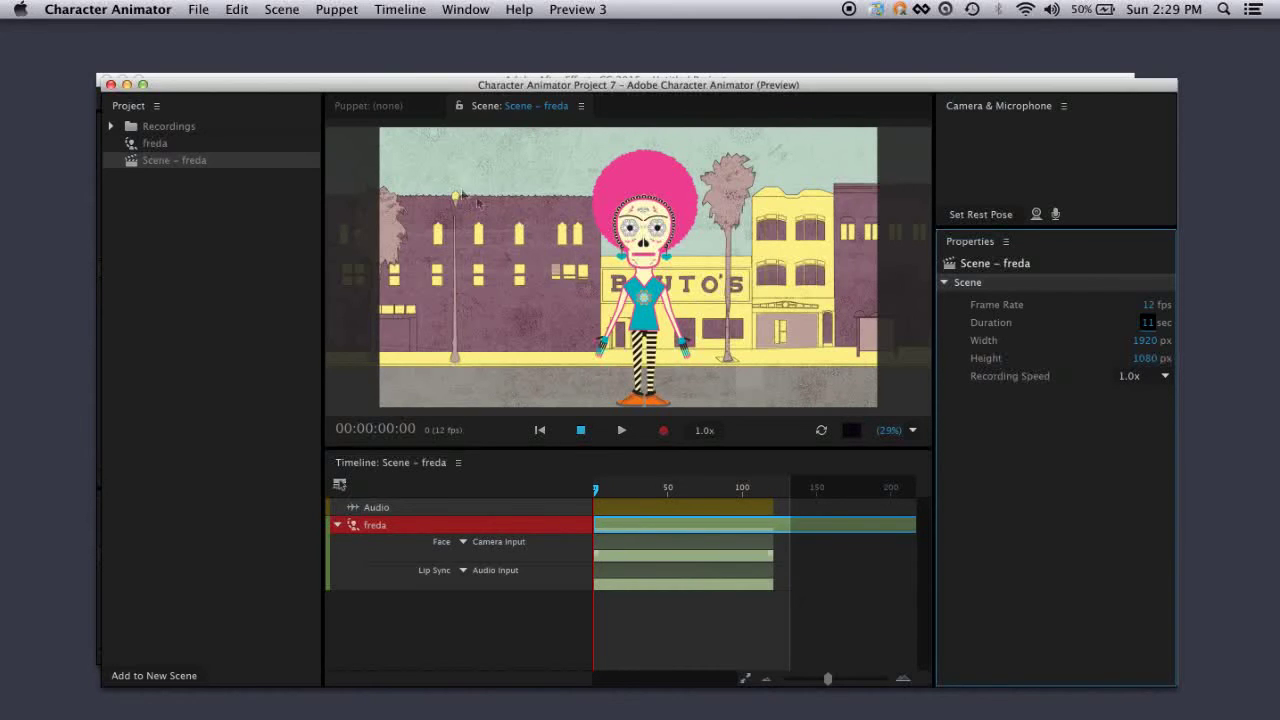
Export the complete scene with video and audio as Scene – freda into the video2ch folder
left_click(199, 10)
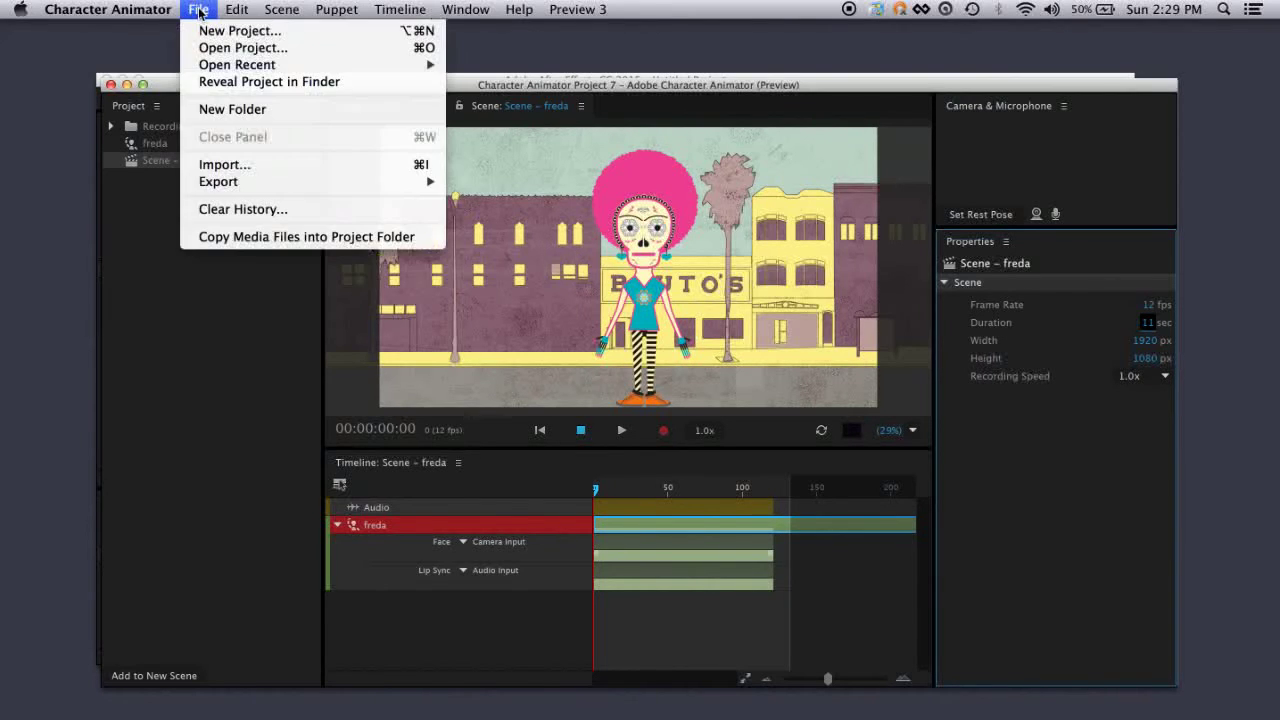
mouse_move(228, 185)
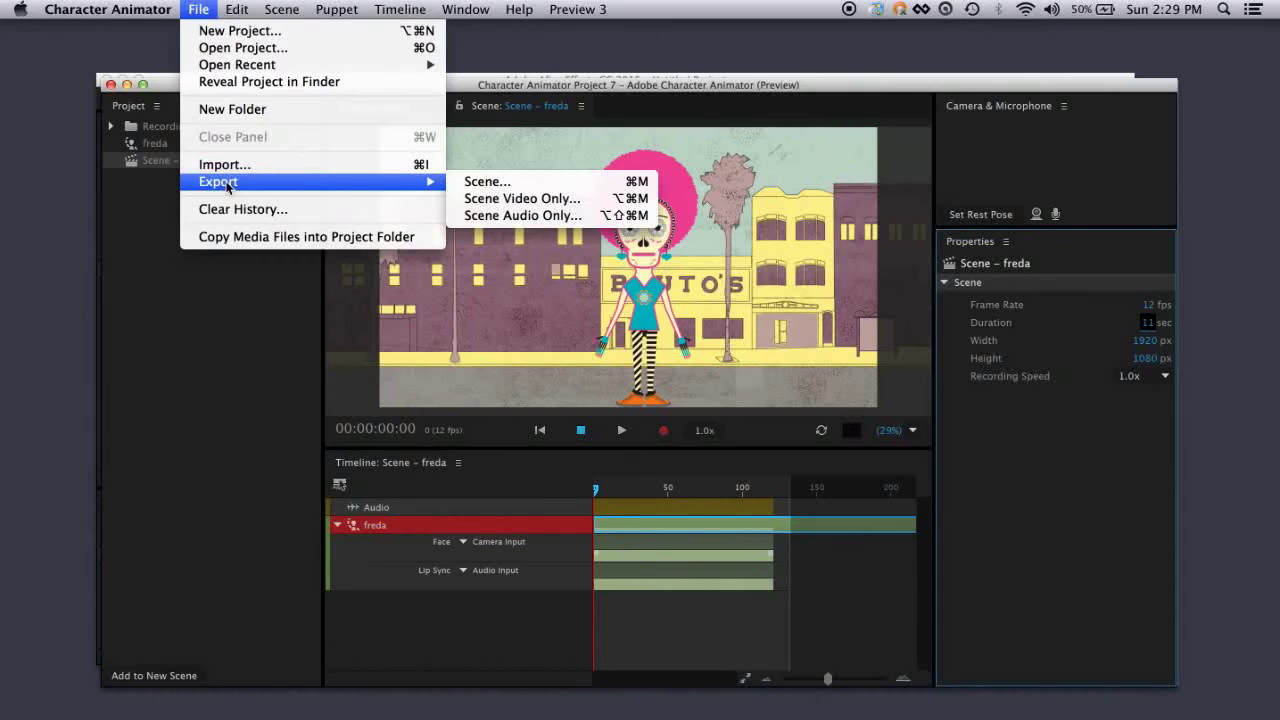
left_click(526, 183)
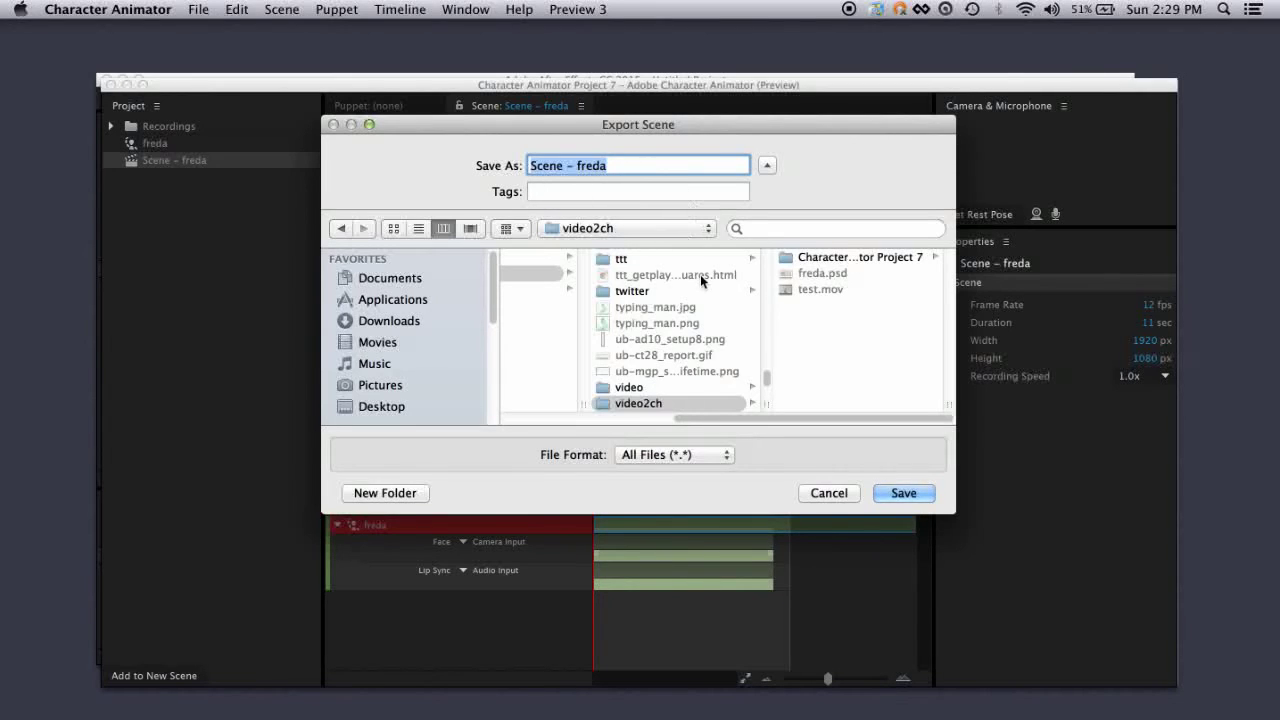
left_click(904, 492)
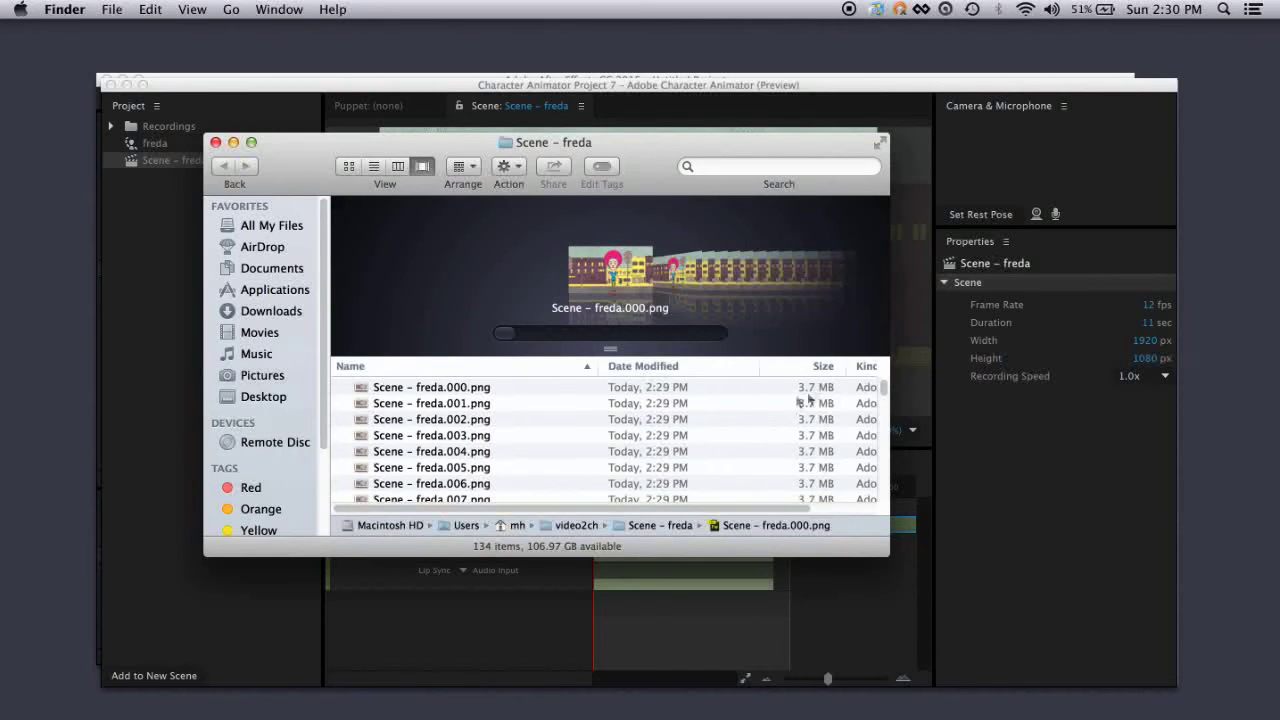
In Finder, go from the exported files to the video2ch folder and add Scene – freda.xml to the Media Encoder queue
left_click_drag(883, 390, 883, 492)
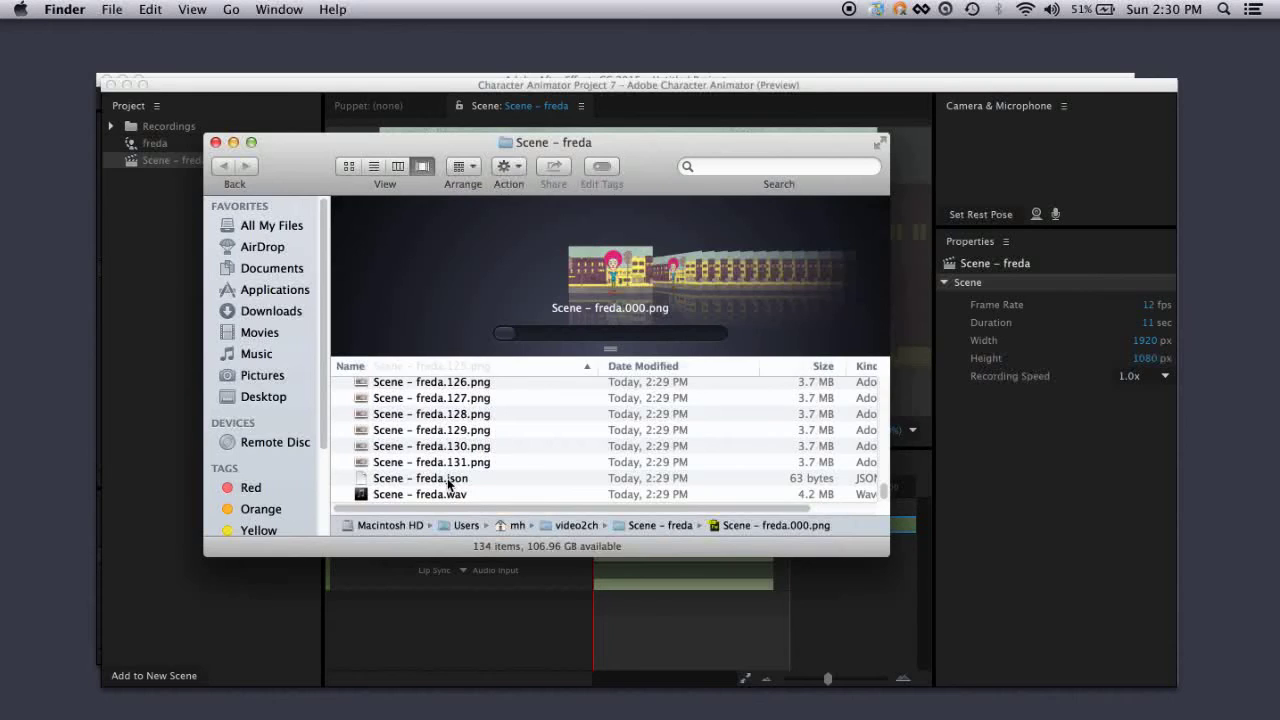
double_click(561, 526)
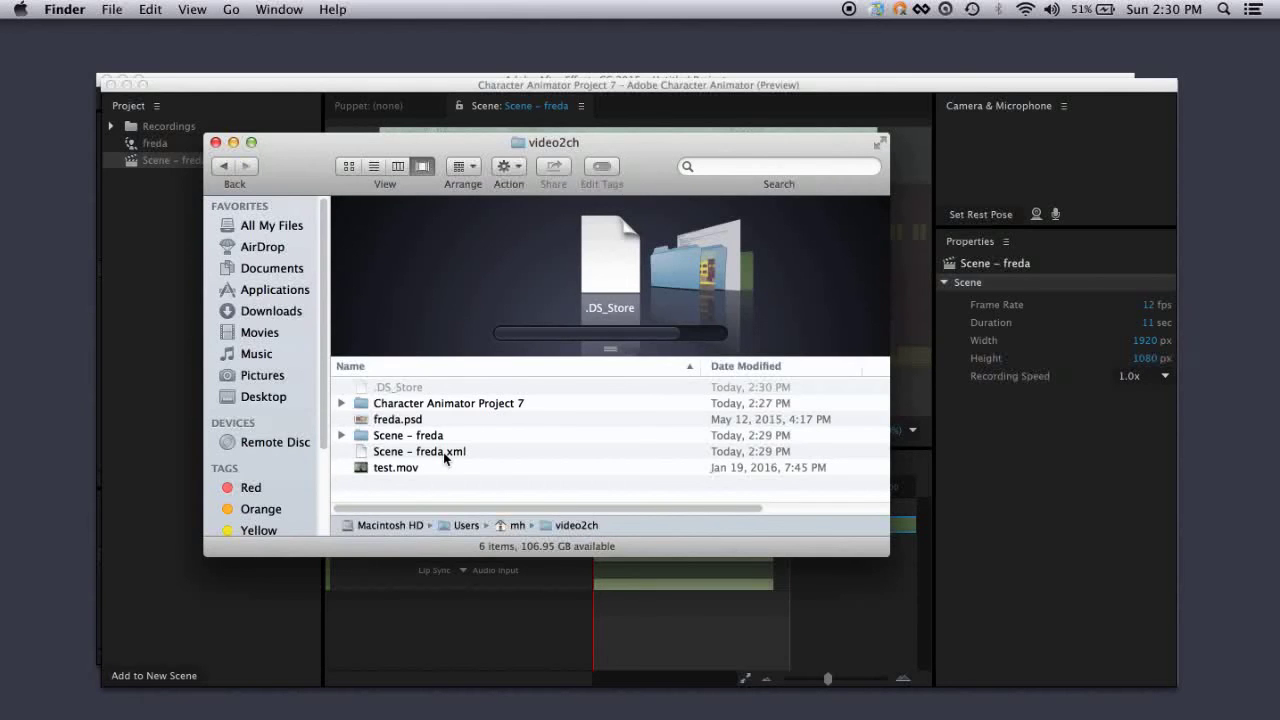
left_click_drag(302, 147, 1094, 208)
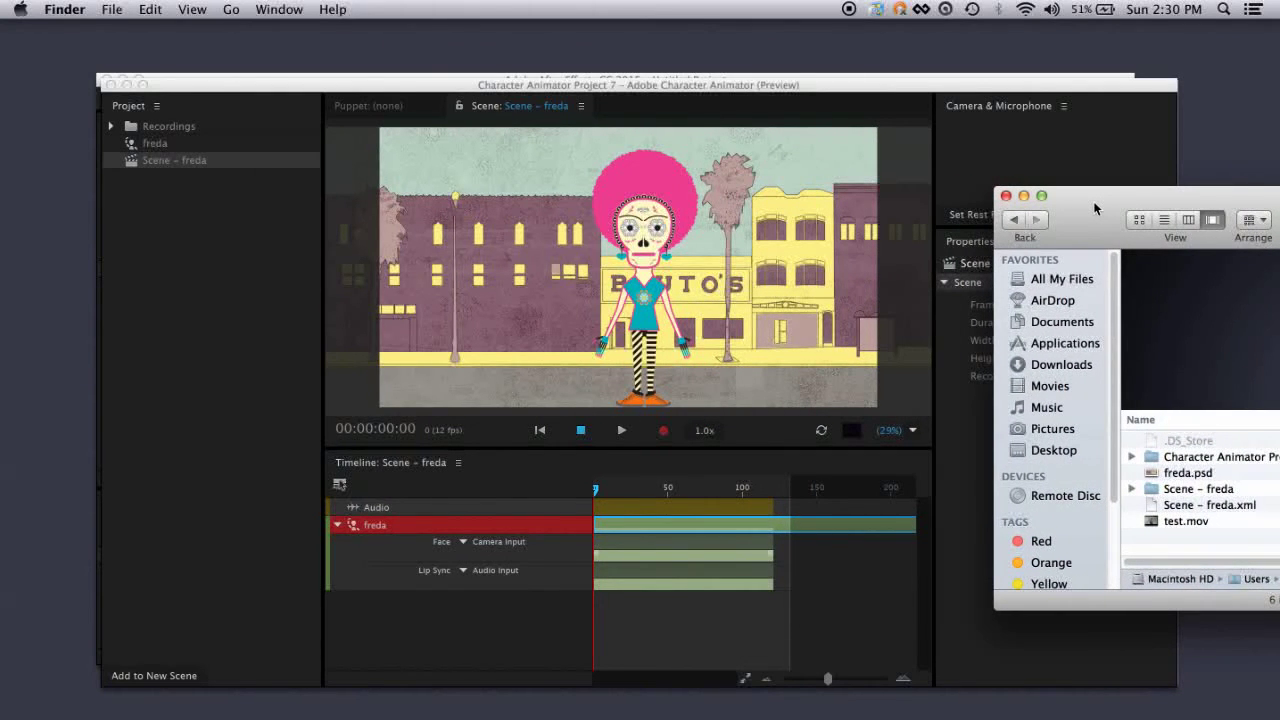
key("super+Tab")
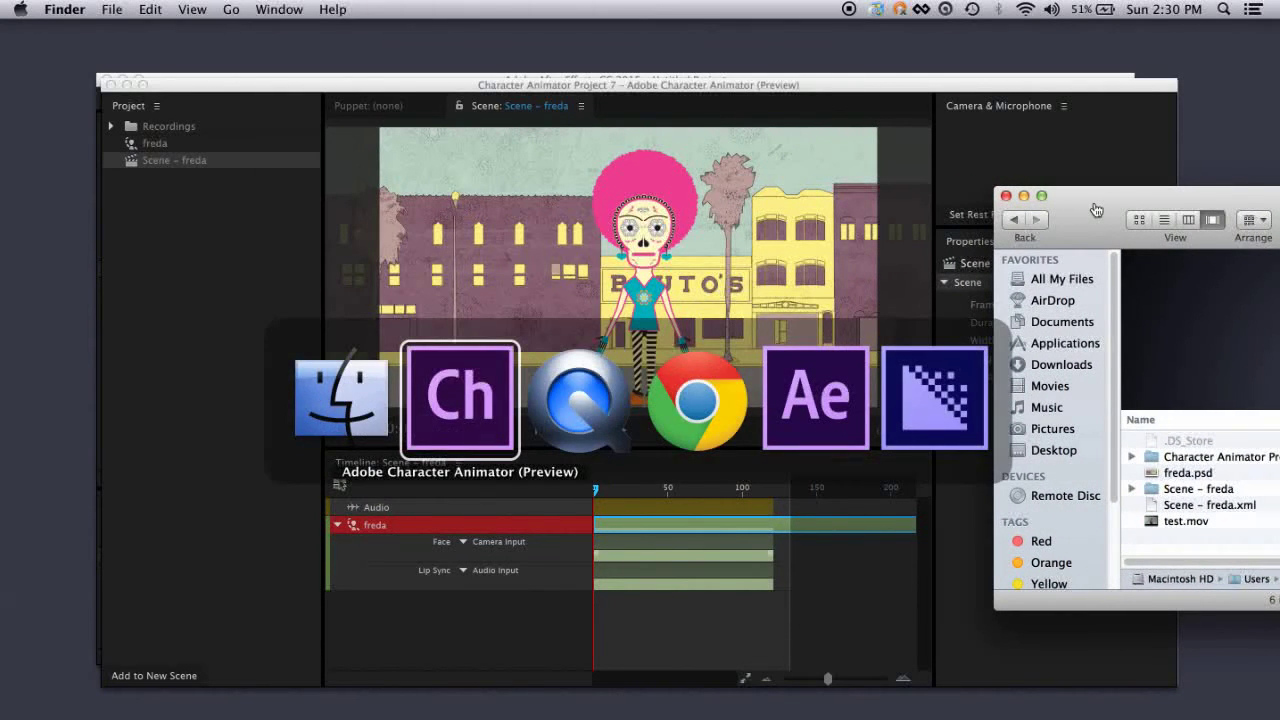
left_click(922, 396)
left_click_drag(1200, 505, 197, 206)
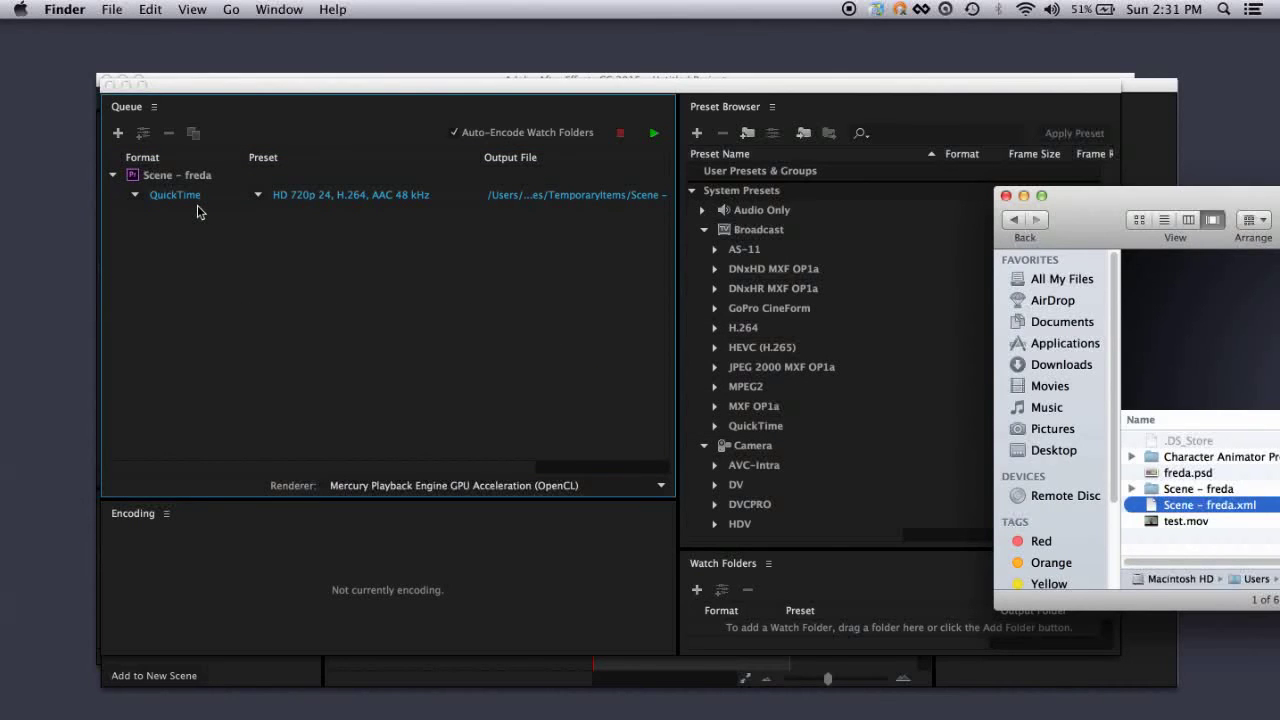
Save the queued QuickTime output as Scene – freda.mov in the video2ch folder and start the encoding
left_click(518, 98)
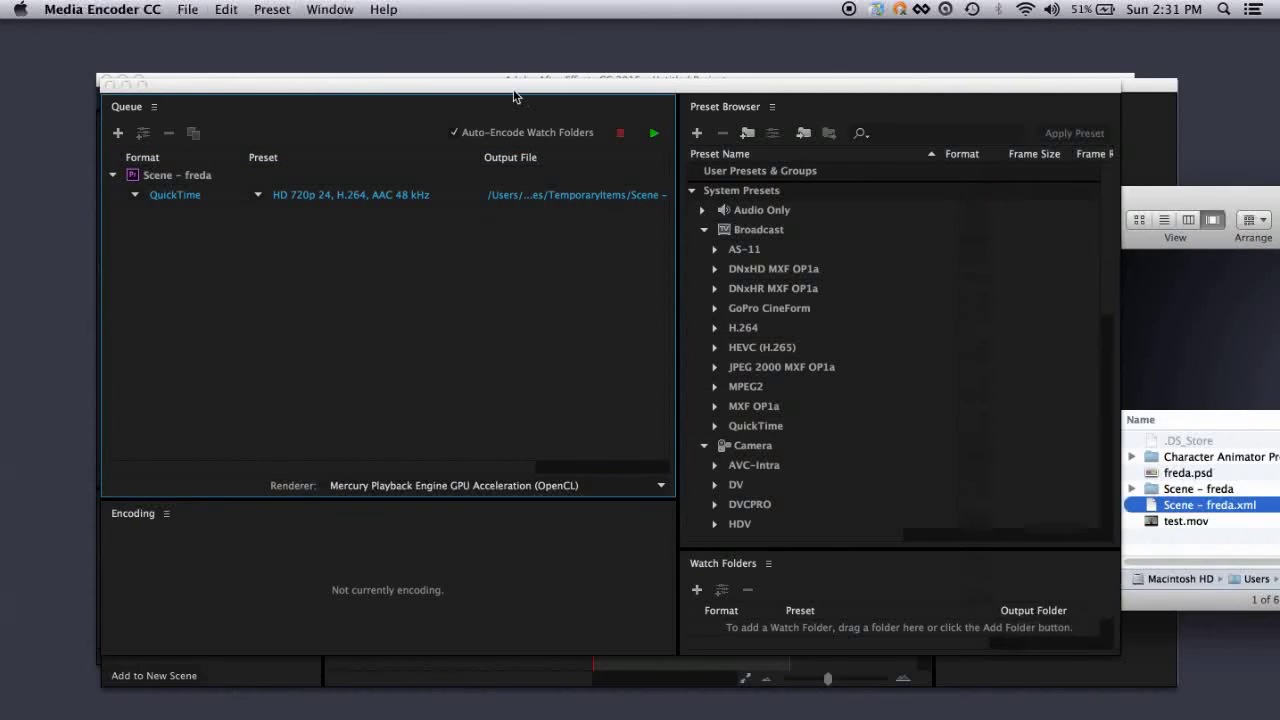
left_click(535, 197)
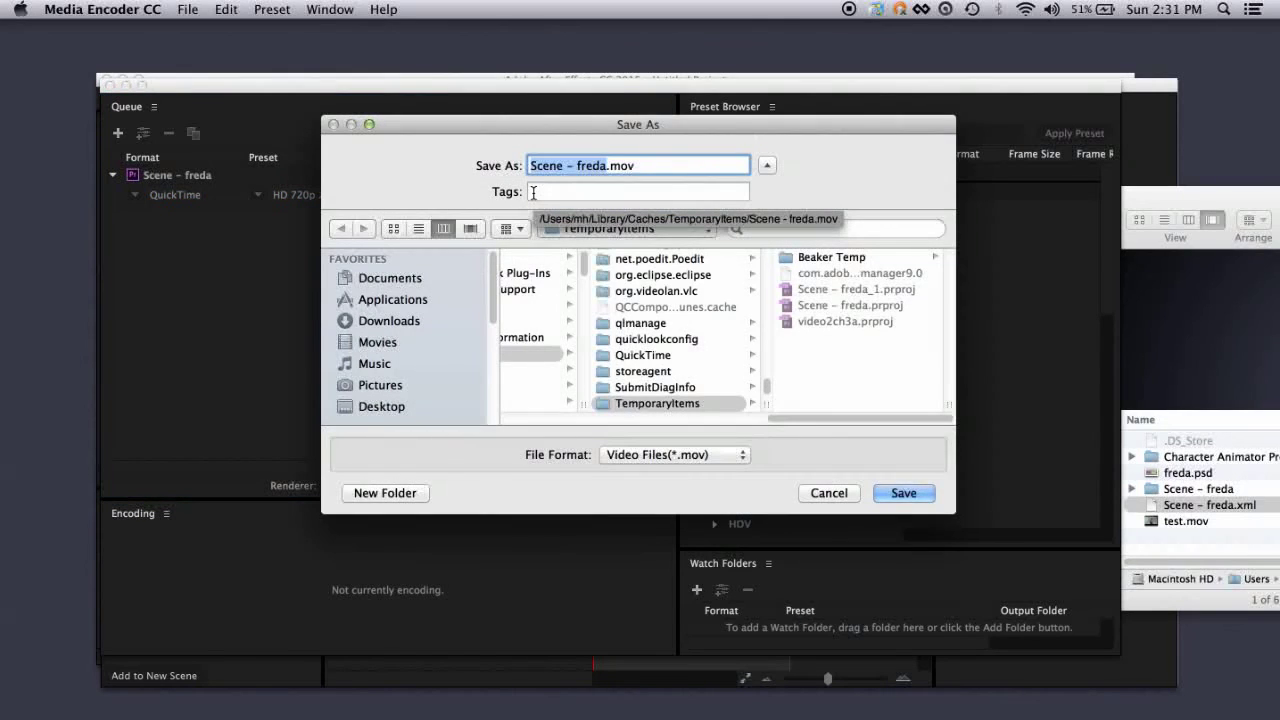
left_click(709, 231)
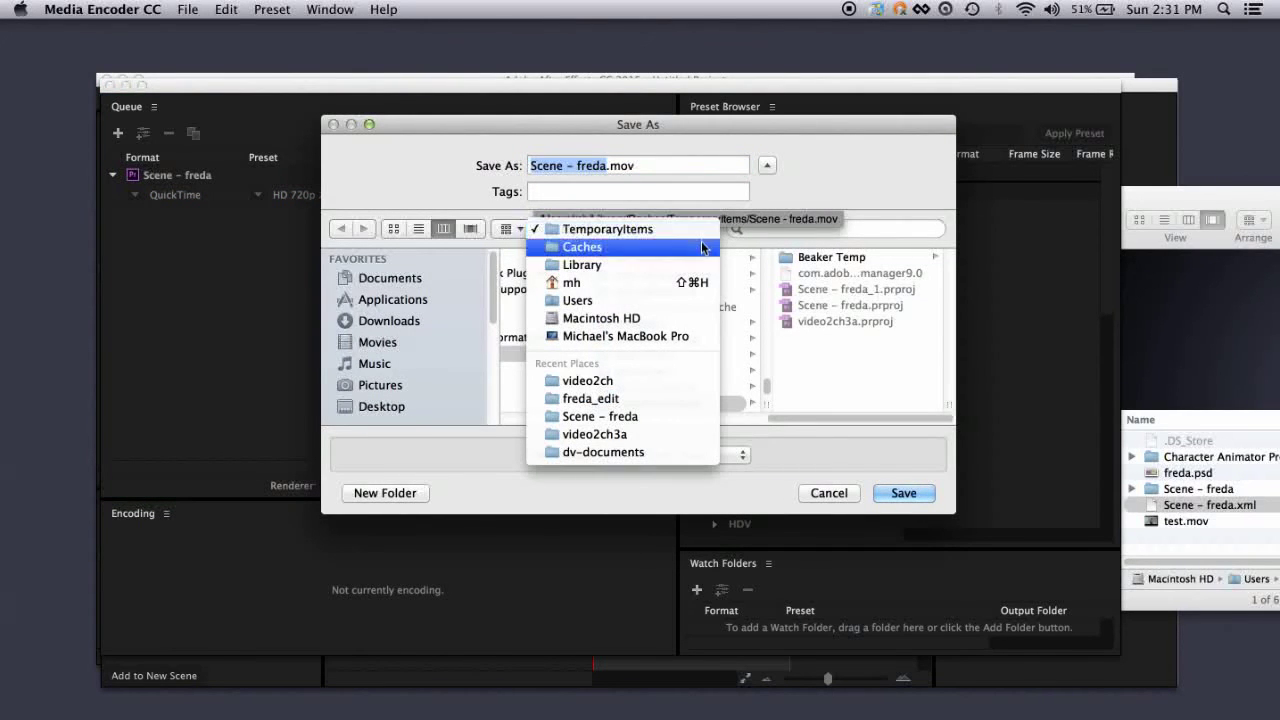
left_click(625, 384)
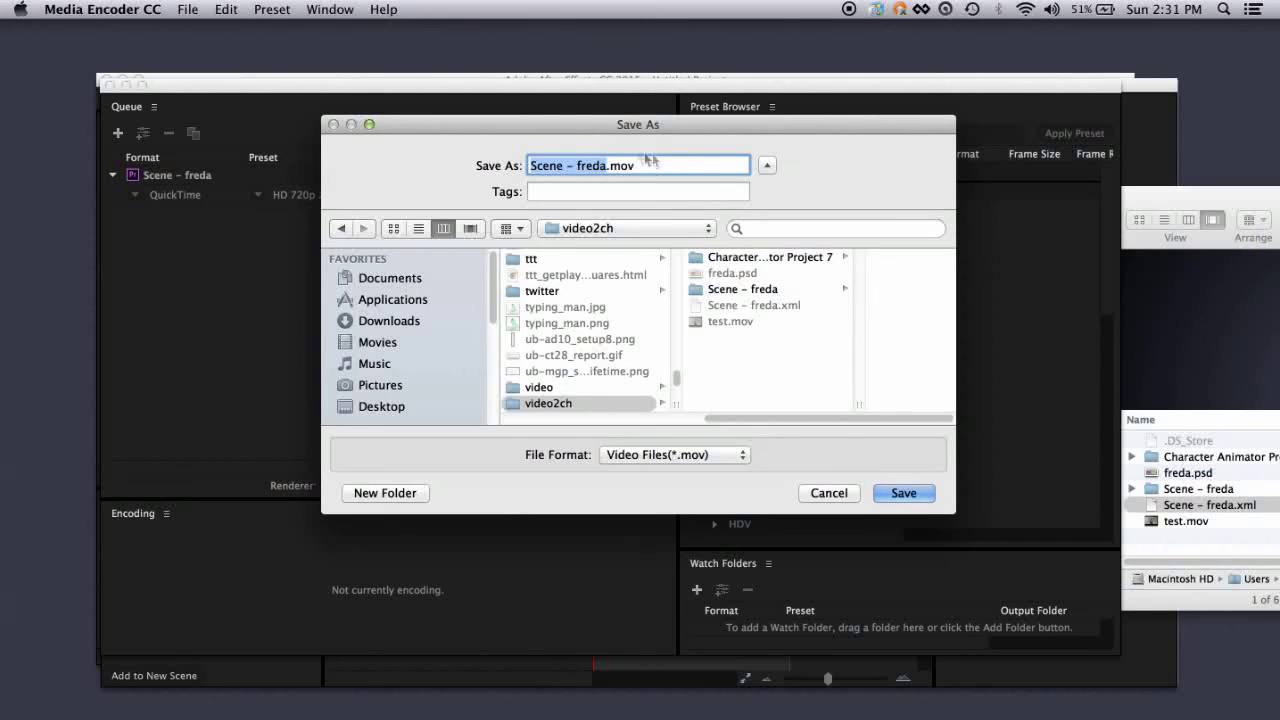
left_click(903, 493)
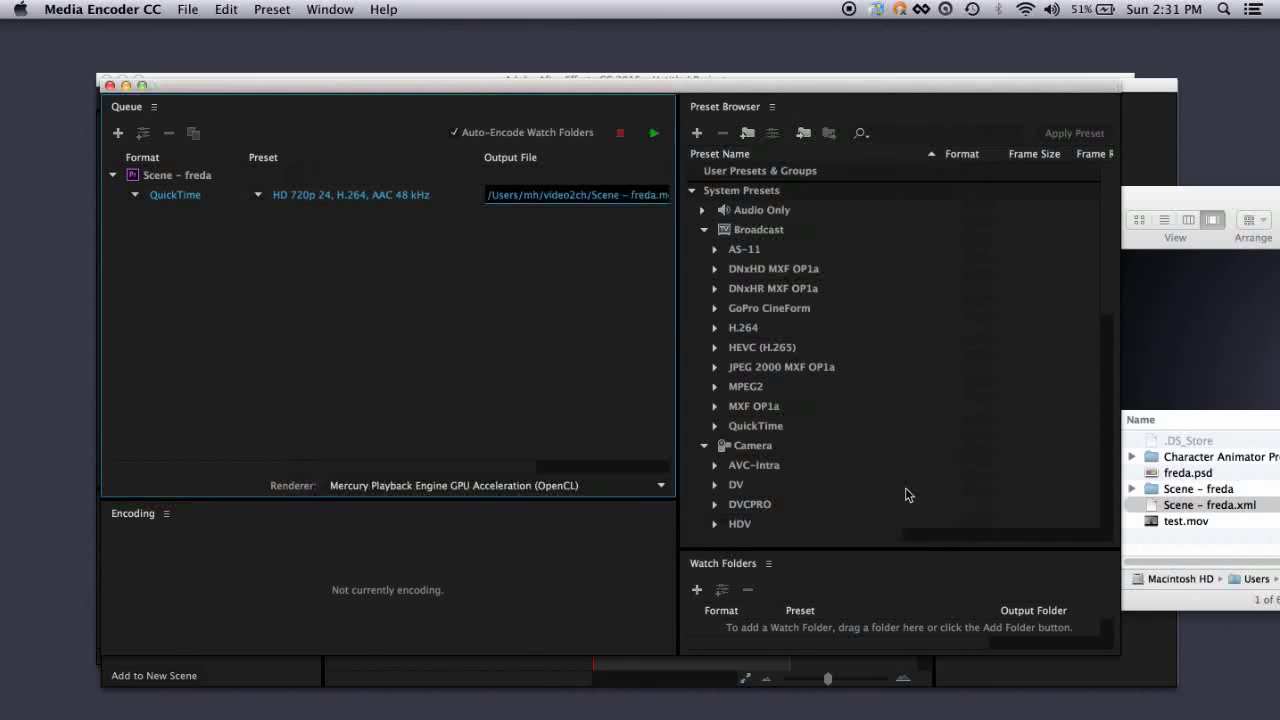
left_click(654, 133)
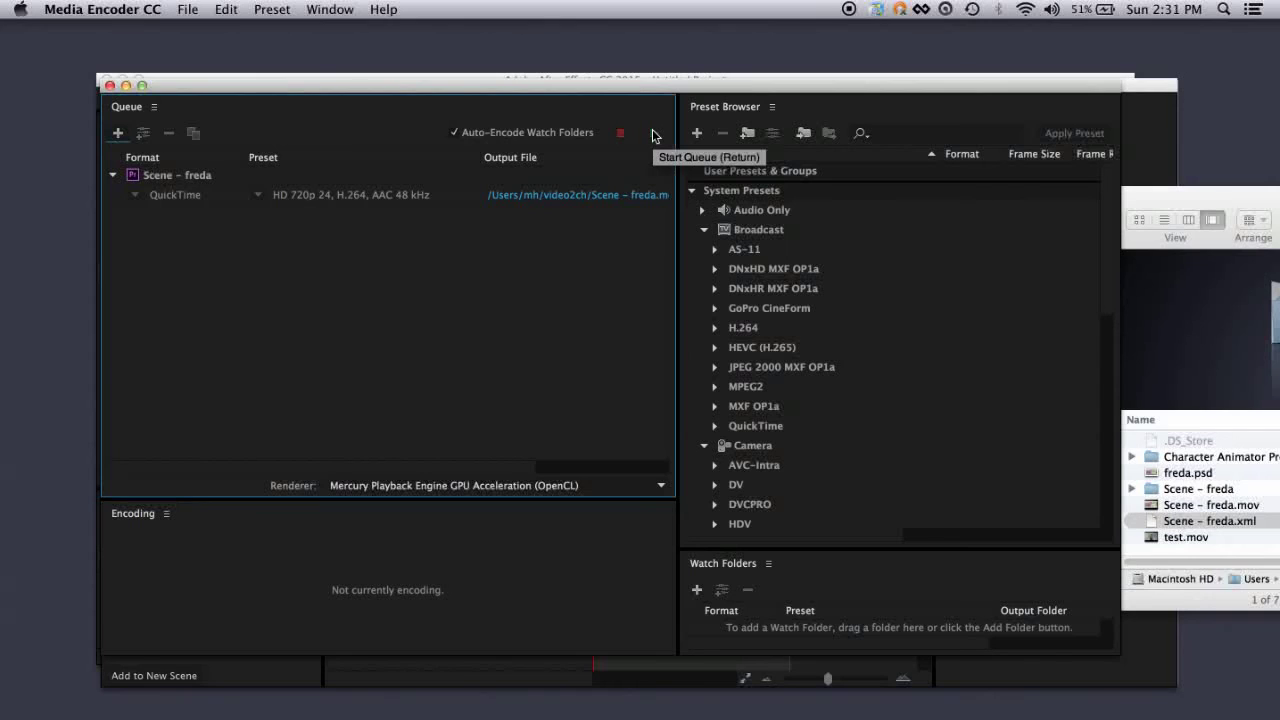
Switch to After Effects and run the New Comp from Character Animator Recording script on Scene – freda.000.png in the Scene – freda folder
key("super+Tab")
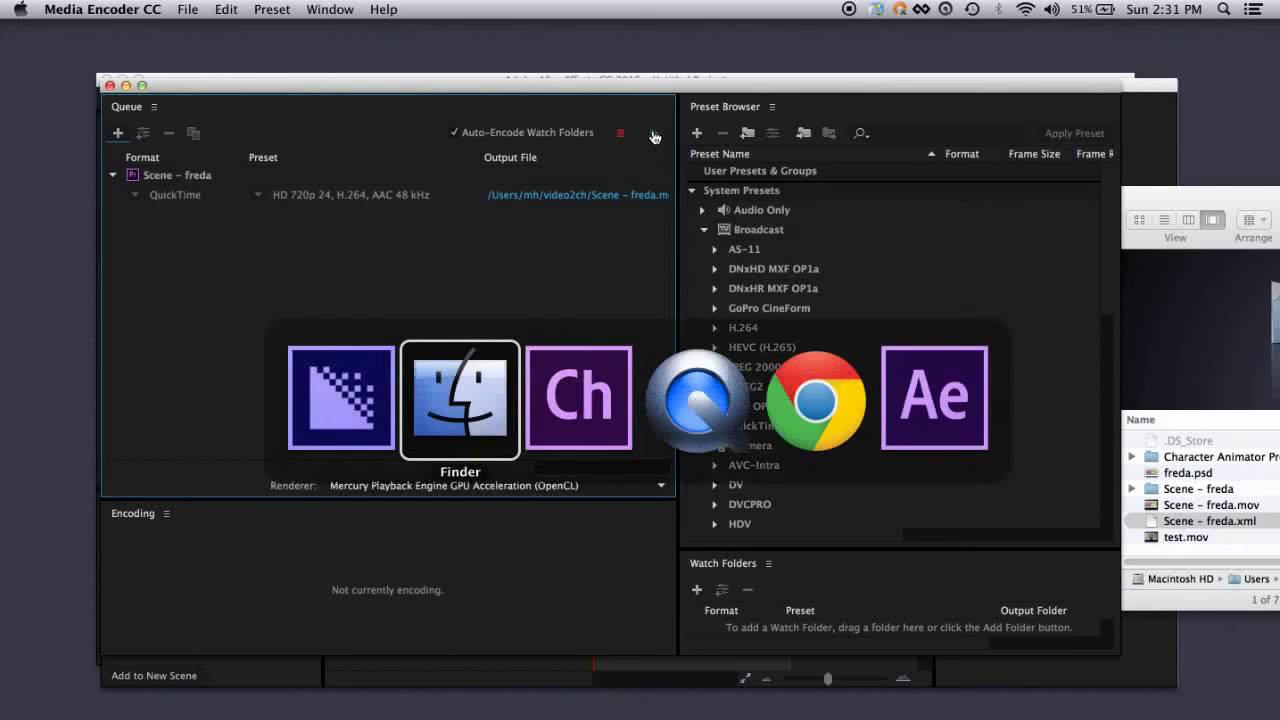
left_click(922, 412)
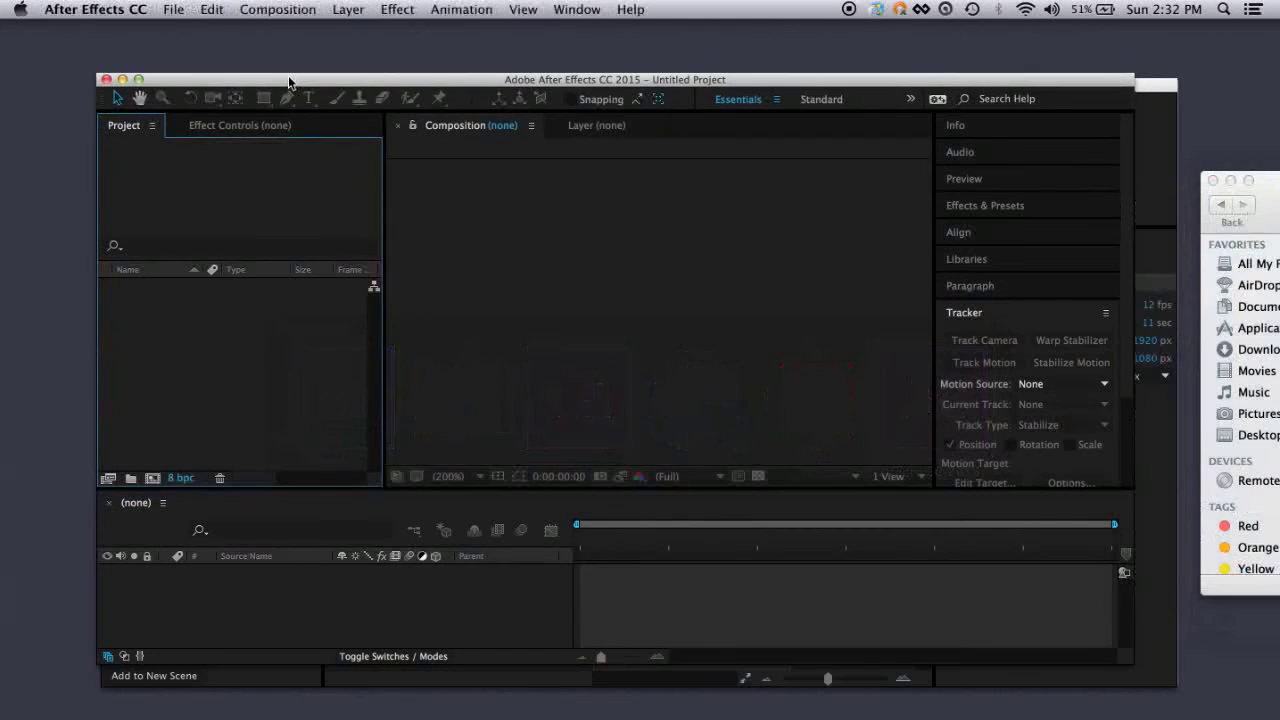
left_click(173, 10)
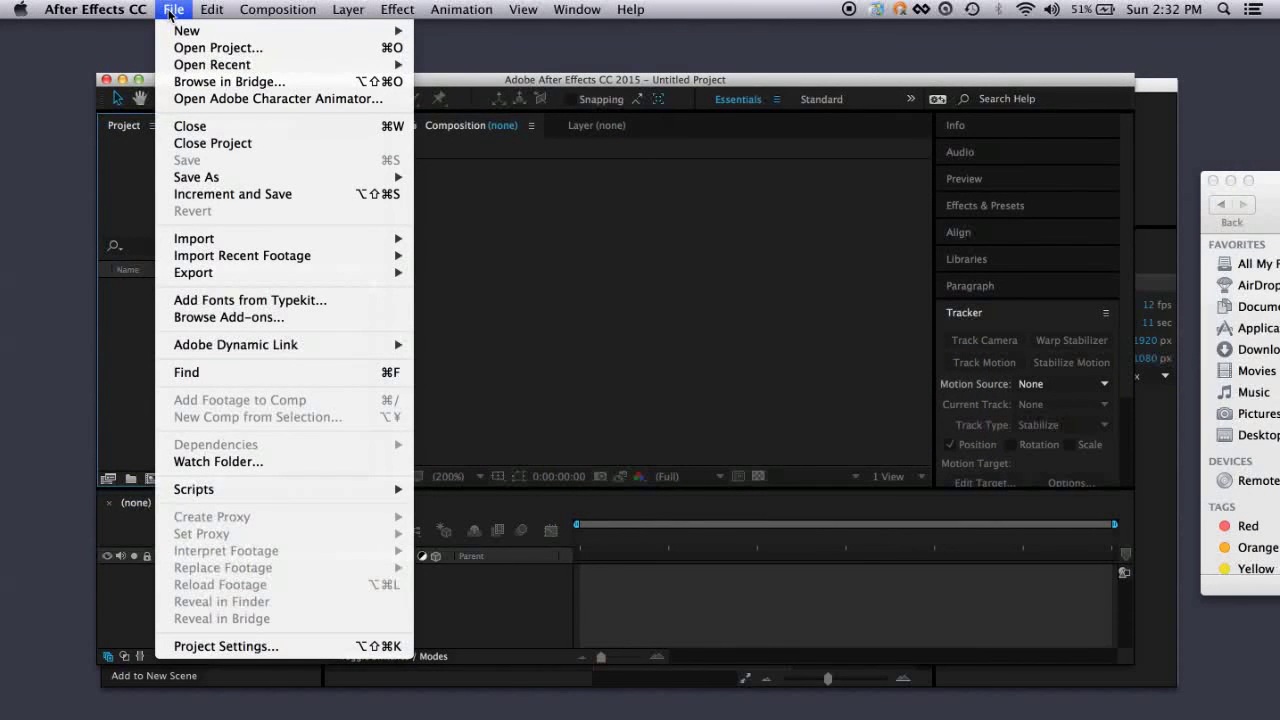
mouse_move(226, 489)
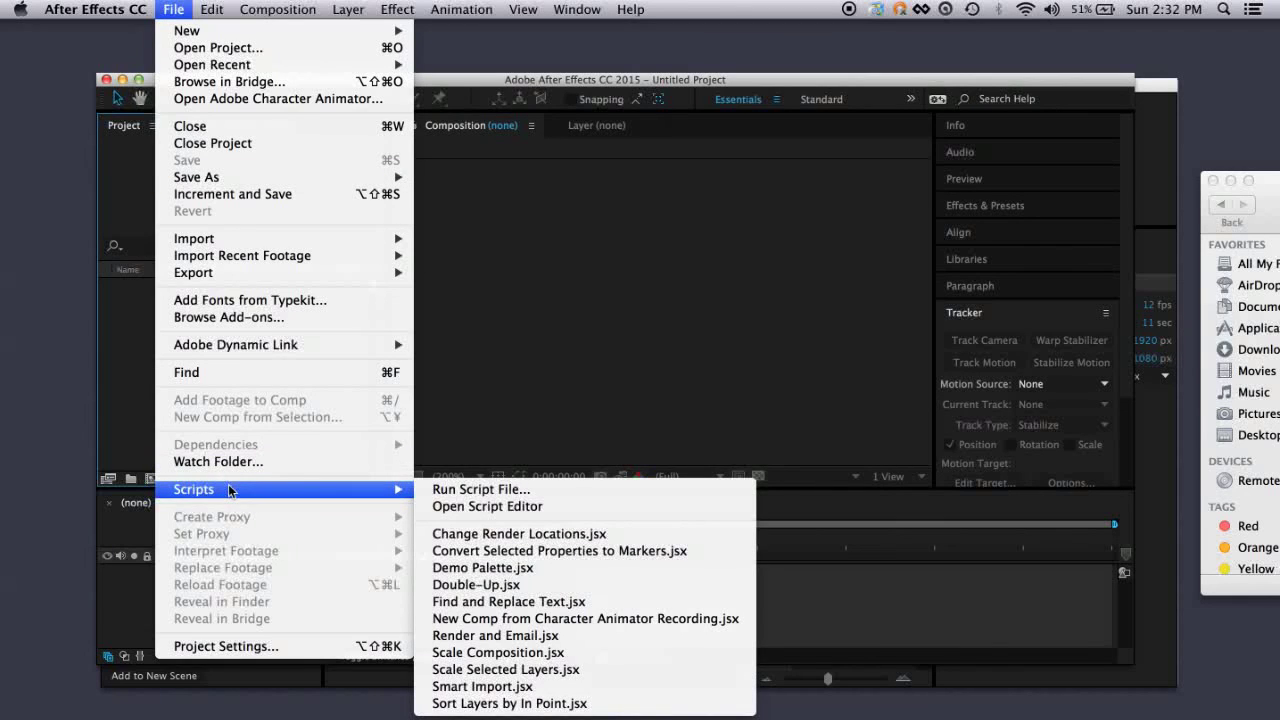
left_click(551, 619)
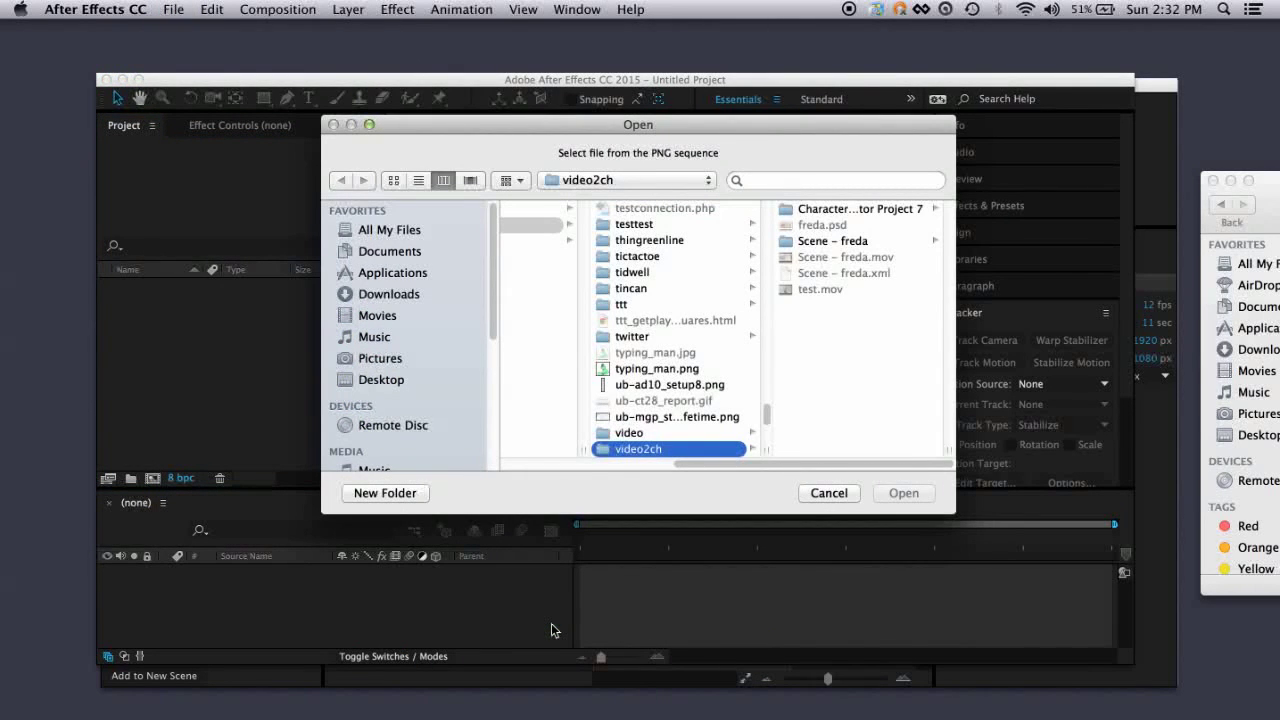
left_click(790, 242)
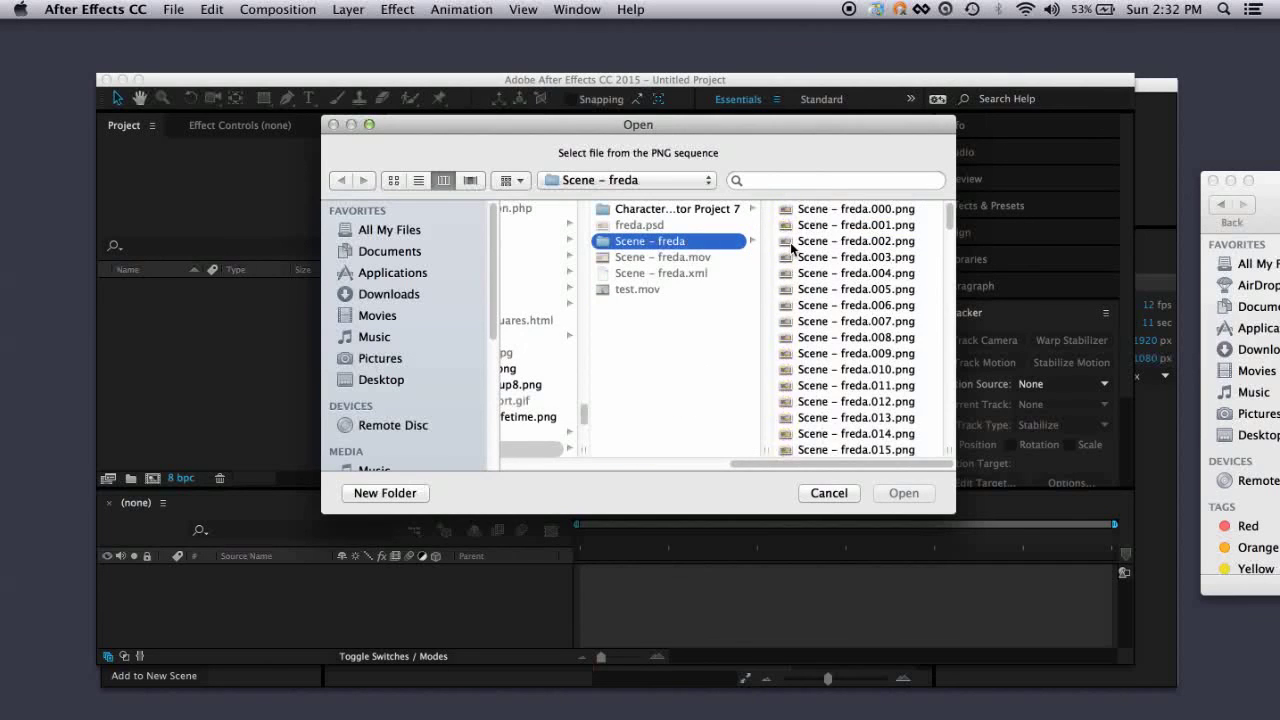
left_click(882, 209)
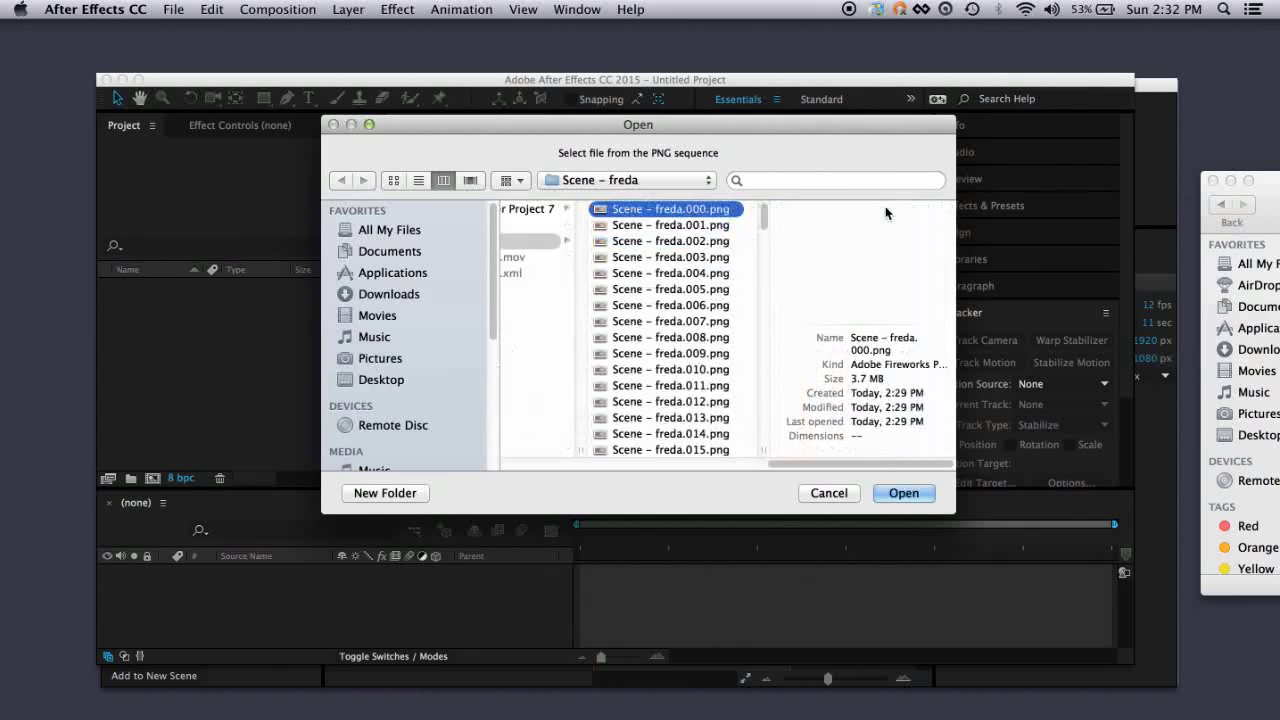
left_click(904, 492)
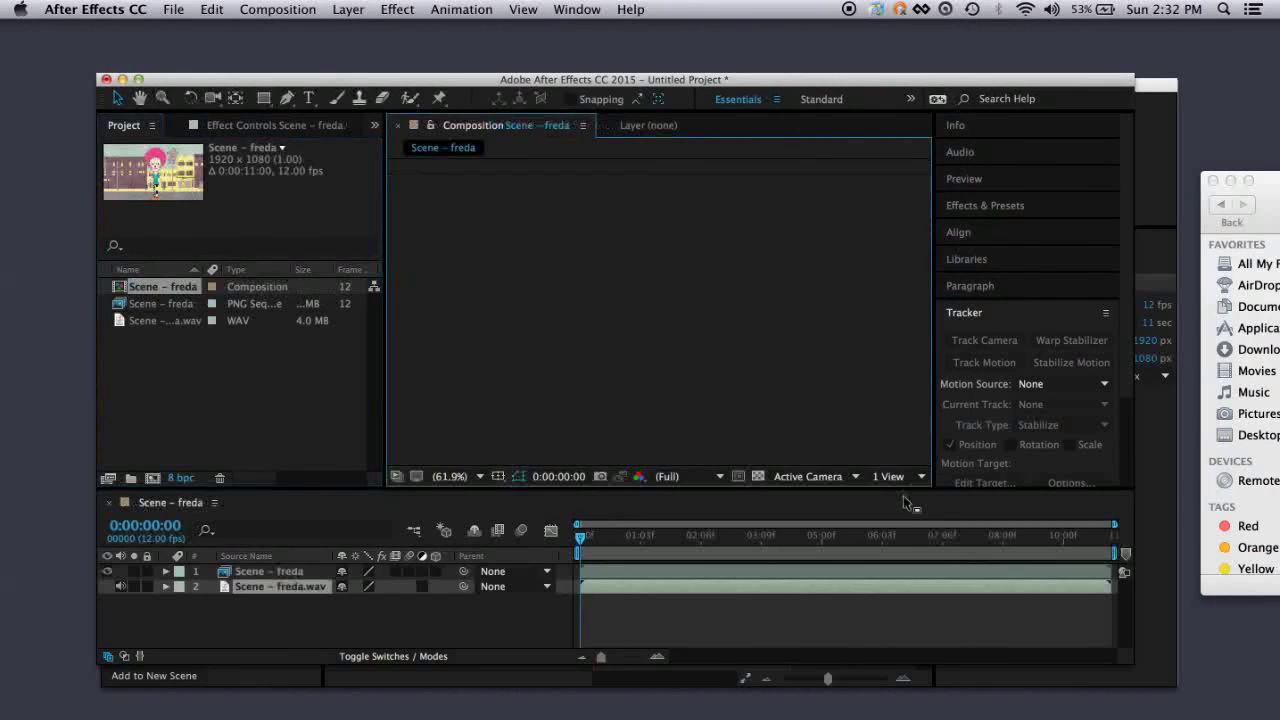